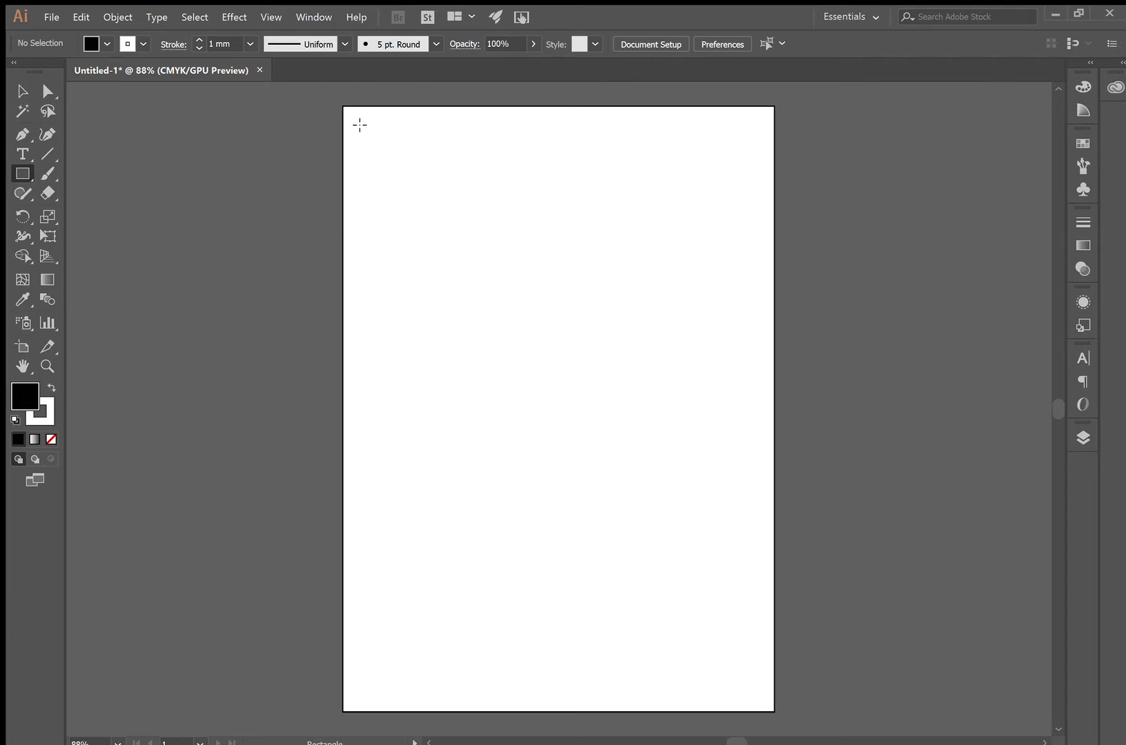
- Draw a tall rectangle in the artboard's upper-left corner and a square beside it
{"action": "left_click_drag", "start_coordinate": [360, 125], "coordinate": [440, 276]}
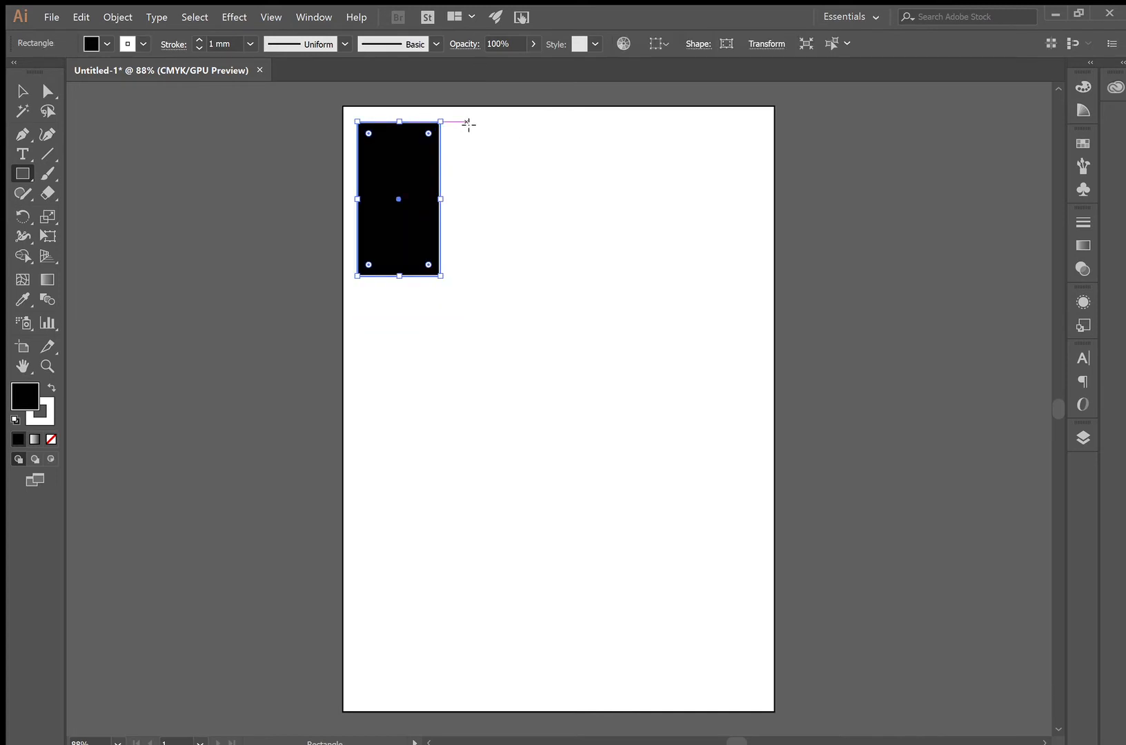
{"action": "left_click_drag", "start_coordinate": [467, 122], "coordinate": [549, 204]}
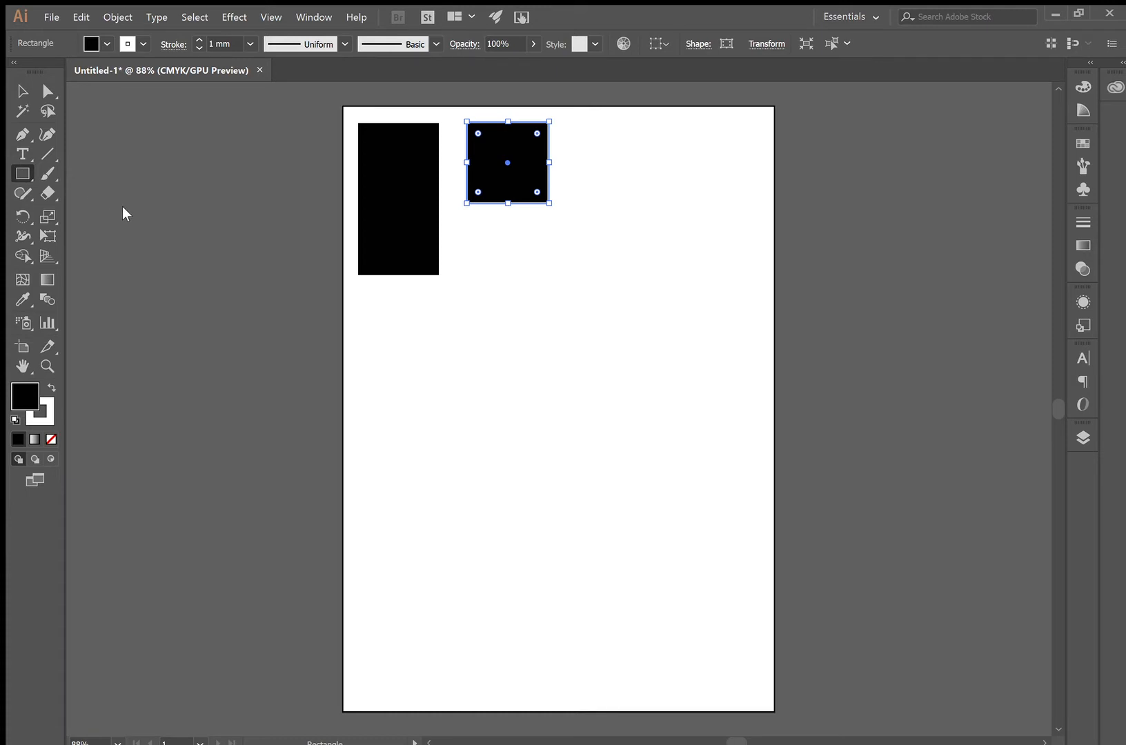
- Draw an ellipse about 75 × 54 mm in the artboard's upper-right area and a circle about 69 mm wide below the square
{"action": "key", "text": "l"}
{"action": "left_click_drag", "start_coordinate": [581, 129], "coordinate": [736, 239]}
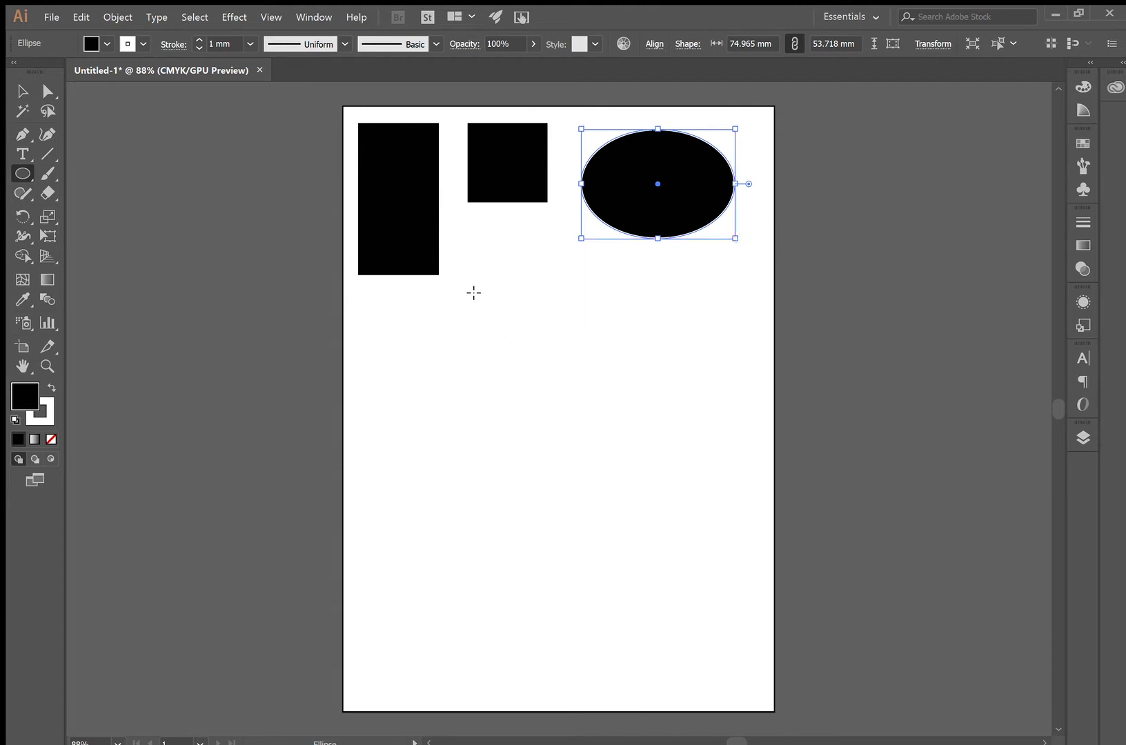
{"action": "left_click_drag", "start_coordinate": [467, 284], "coordinate": [610, 381]}
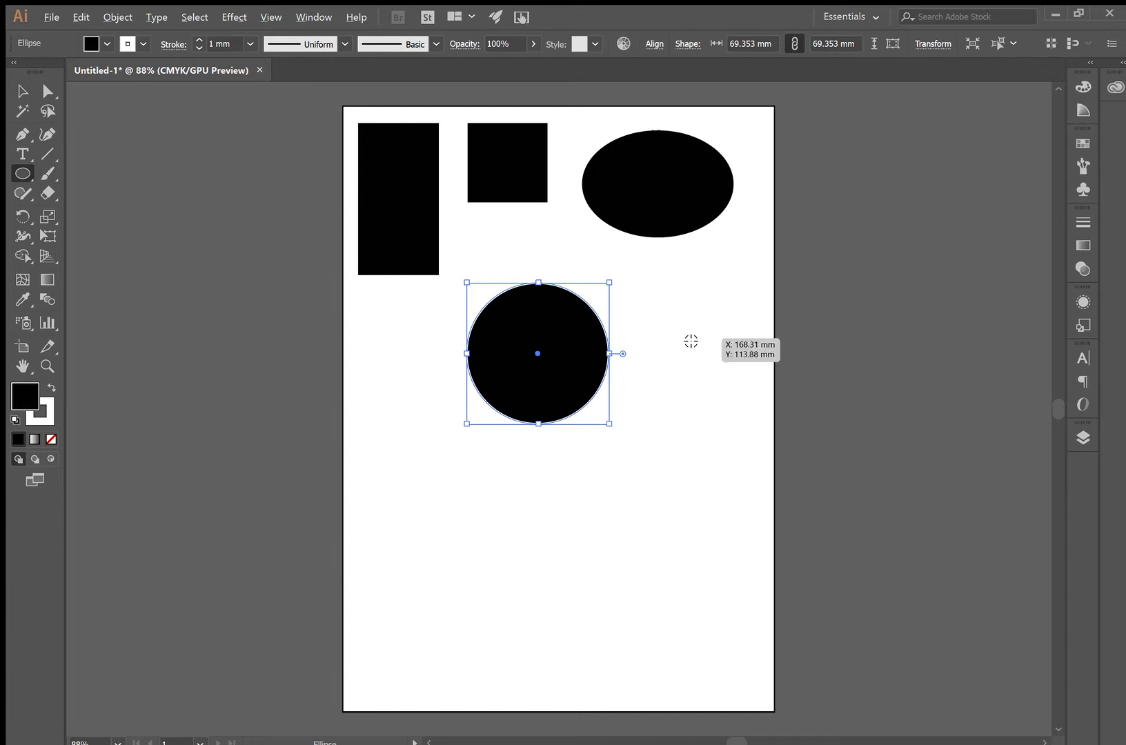
- Draw three small circles outward from their centres, one on each side of the large circle and one below the square
{"action": "left_click_drag", "start_coordinate": [690, 336], "coordinate": [718, 362]}
{"action": "left_click_drag", "start_coordinate": [559, 222], "coordinate": [576, 237]}
{"action": "left_click_drag", "start_coordinate": [466, 283], "coordinate": [487, 302]}
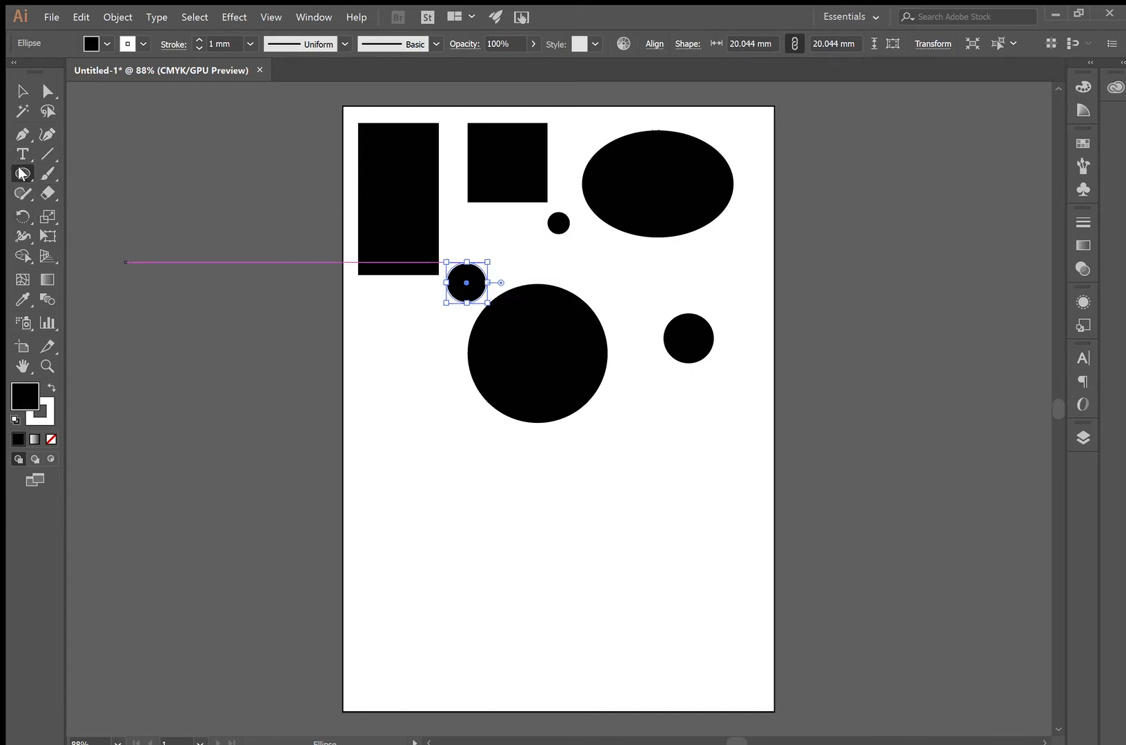
- Draw a nine-sided polygon about 65 mm wide in the lower-left part of the artboard
{"action": "left_click_drag", "start_coordinate": [20, 174], "coordinate": [91, 181]}
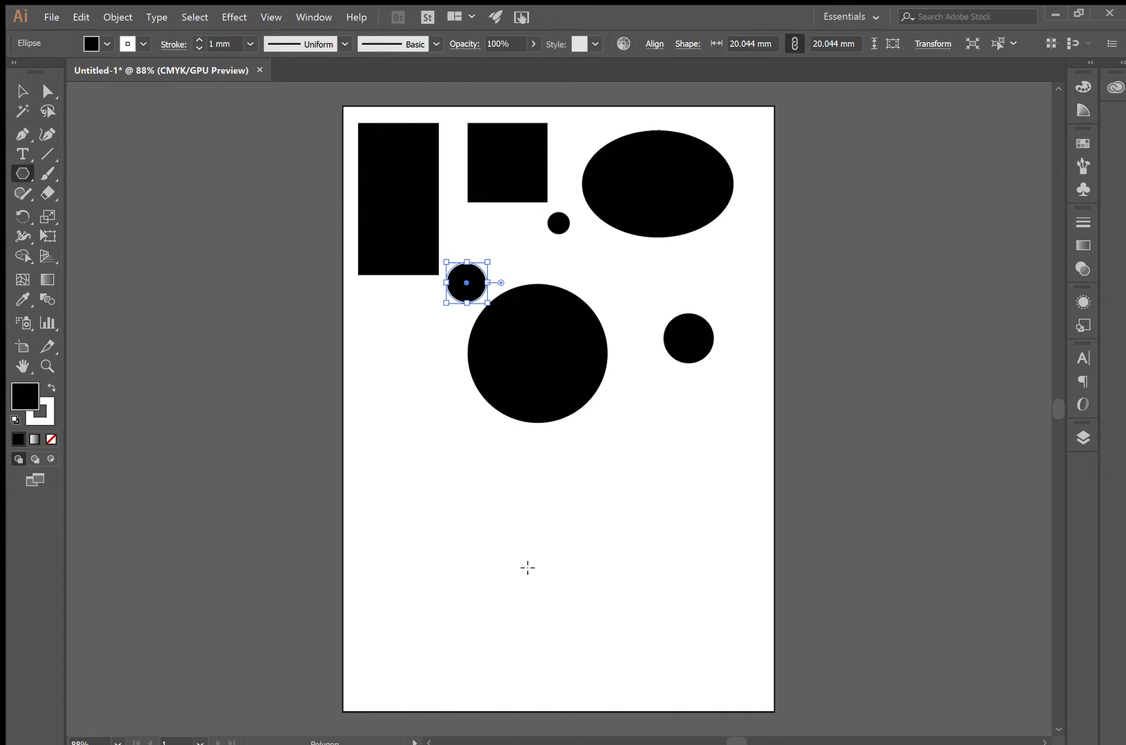
{"action": "left_click_drag", "start_coordinate": [419, 494], "coordinate": [471, 531]}
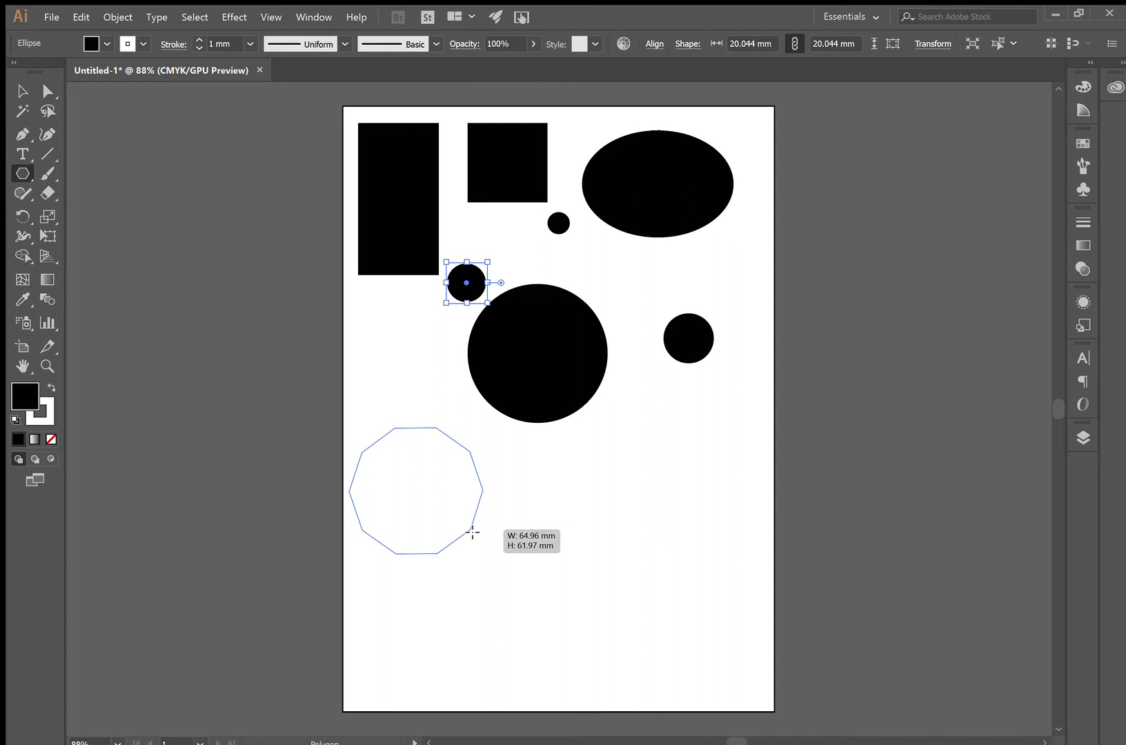
{"action": "key", "text": "Down"}
{"action": "key", "text": "Down"}
{"action": "key", "text": "Down"}
{"action": "left_click_drag", "start_coordinate": [472, 531], "coordinate": [472, 532]}
{"action": "key", "text": "Down"}
{"action": "key", "text": "Down"}
{"action": "key", "text": "Down"}
{"action": "key", "text": "Down"}
{"action": "key", "text": "Up"}
{"action": "key", "text": "Up"}
{"action": "key", "text": "Up"}
{"action": "key", "text": "Up"}
{"action": "key", "text": "Up"}
{"action": "key", "text": "Up"}
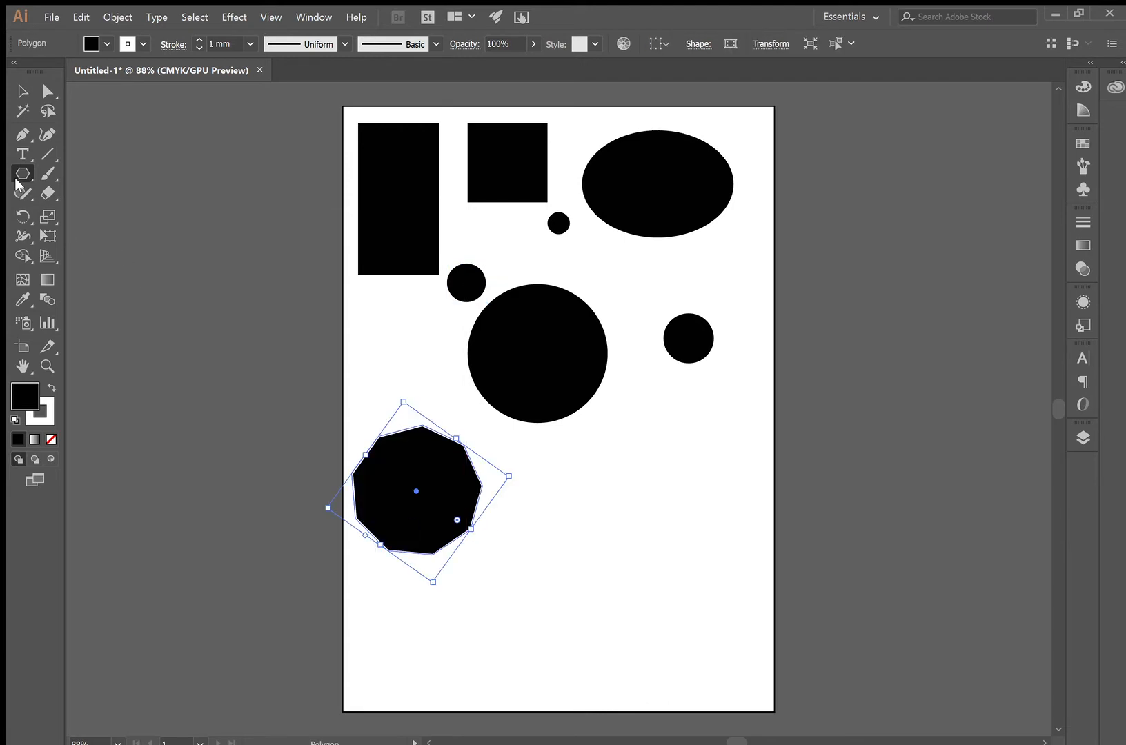
- Draw a starburst with dozens of narrow points to the right of the nine-sided polygon
{"action": "left_click", "coordinate": [18, 176], "text": "alt"}
{"action": "left_click_drag", "start_coordinate": [603, 527], "coordinate": [685, 587]}
{"action": "key", "text": "Up"}
{"action": "key", "text": "Up"}
{"action": "key", "text": "Up"}
{"action": "key", "text": "Up"}
{"action": "key", "text": "Up"}
{"action": "key", "text": "Down"}
{"action": "key", "text": "Down"}
{"action": "key", "text": "Down"}
{"action": "key", "text": "Down"}
{"action": "key", "text": "Down"}
{"action": "key", "text": "Up"}
{"action": "key", "text": "Up"}
{"action": "key", "text": "Up"}
{"action": "key", "text": "Up"}
{"action": "key", "text": "Up"}
{"action": "key", "text": "Up"}
{"action": "key", "text": "Up"}
{"action": "key", "text": "Up"}
{"action": "key", "text": "Up"}
{"action": "key", "text": "Up"}
{"action": "key", "text": "Up"}
{"action": "key", "text": "Up"}
{"action": "key", "text": "Up"}
{"action": "key", "text": "Up"}
{"action": "key", "text": "Up"}
{"action": "key", "text": "Up"}
{"action": "key", "text": "Up"}
{"action": "key", "text": "Up"}
{"action": "key", "text": "Up"}
{"action": "key", "text": "Up"}
{"action": "key", "text": "Up"}
{"action": "key", "text": "Up"}
{"action": "key", "text": "Up"}
{"action": "key", "text": "Up"}
{"action": "key", "text": "Up"}
{"action": "key", "text": "Up"}
{"action": "key", "text": "Up"}
{"action": "key", "text": "Up"}
{"action": "key", "text": "Up"}
{"action": "key", "text": "Up"}
{"action": "key", "text": "Up"}
{"action": "key", "text": "Up"}
{"action": "key", "text": "Up"}
{"action": "key", "text": "Up"}
{"action": "key", "text": "Up"}
{"action": "key", "text": "Up"}
{"action": "key", "text": "Up"}
{"action": "key", "text": "Up"}
- Rearrange the polygon, large circle, starburst, two small circles and tall rectangle by moving each to a new spot
{"action": "left_click", "coordinate": [22, 91]}
{"action": "left_click", "coordinate": [201, 321]}
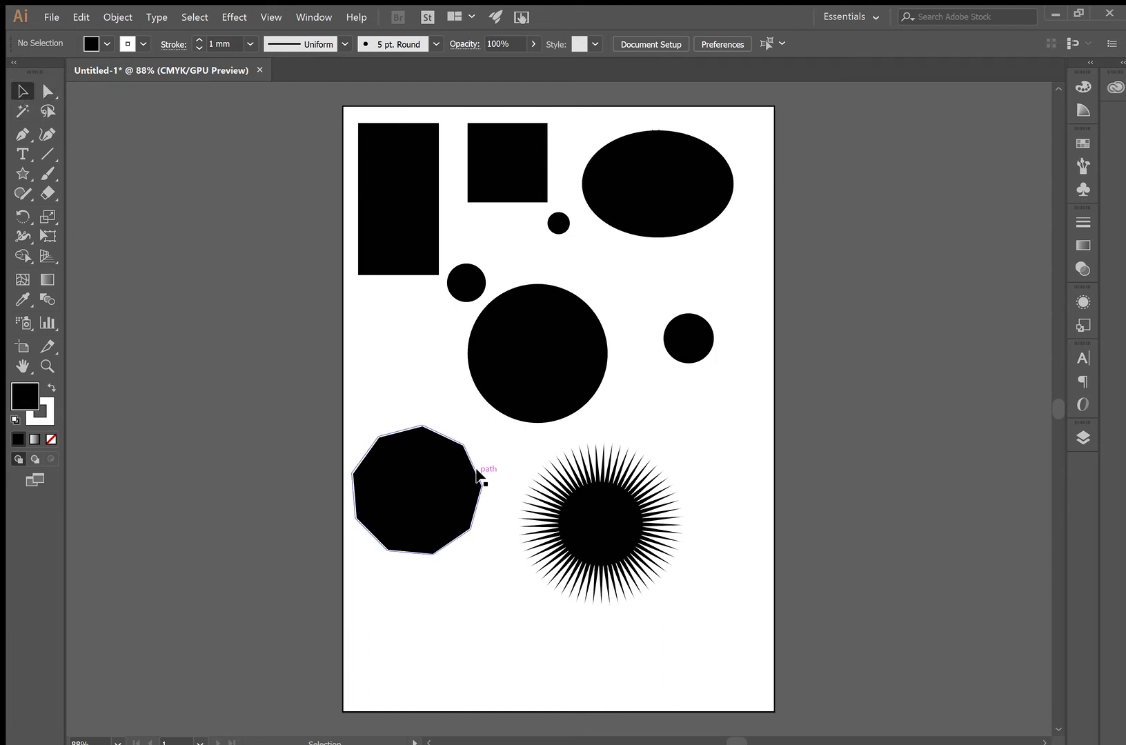
{"action": "left_click_drag", "start_coordinate": [417, 488], "coordinate": [435, 615]}
{"action": "left_click_drag", "start_coordinate": [532, 385], "coordinate": [423, 458]}
{"action": "left_click_drag", "start_coordinate": [612, 518], "coordinate": [698, 473]}
{"action": "left_click_drag", "start_coordinate": [684, 332], "coordinate": [611, 332]}
{"action": "left_click_drag", "start_coordinate": [467, 282], "coordinate": [538, 350]}
{"action": "left_click_drag", "start_coordinate": [411, 170], "coordinate": [426, 232]}
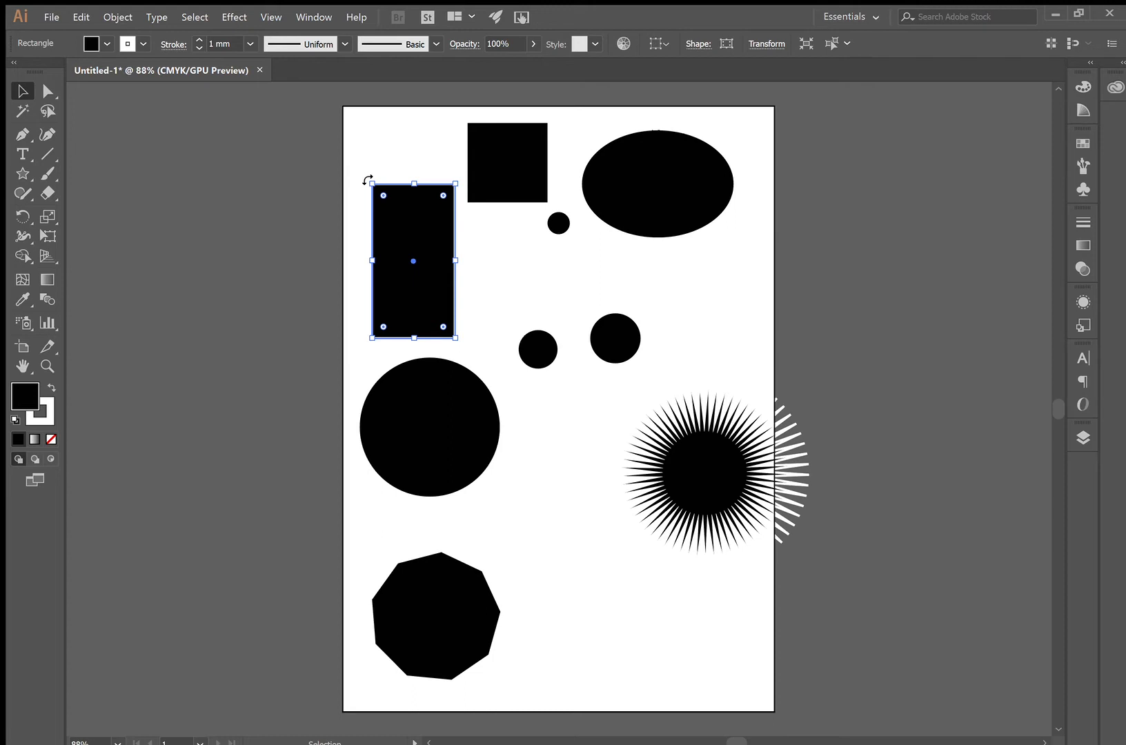
- Rotate the tall rectangle 90° so it lies horizontally, and shift it fully onto the artboard
{"action": "left_click_drag", "start_coordinate": [367, 180], "coordinate": [504, 216]}
{"action": "key", "text": "ctrl+z"}
{"action": "left_click_drag", "start_coordinate": [366, 180], "coordinate": [514, 230]}
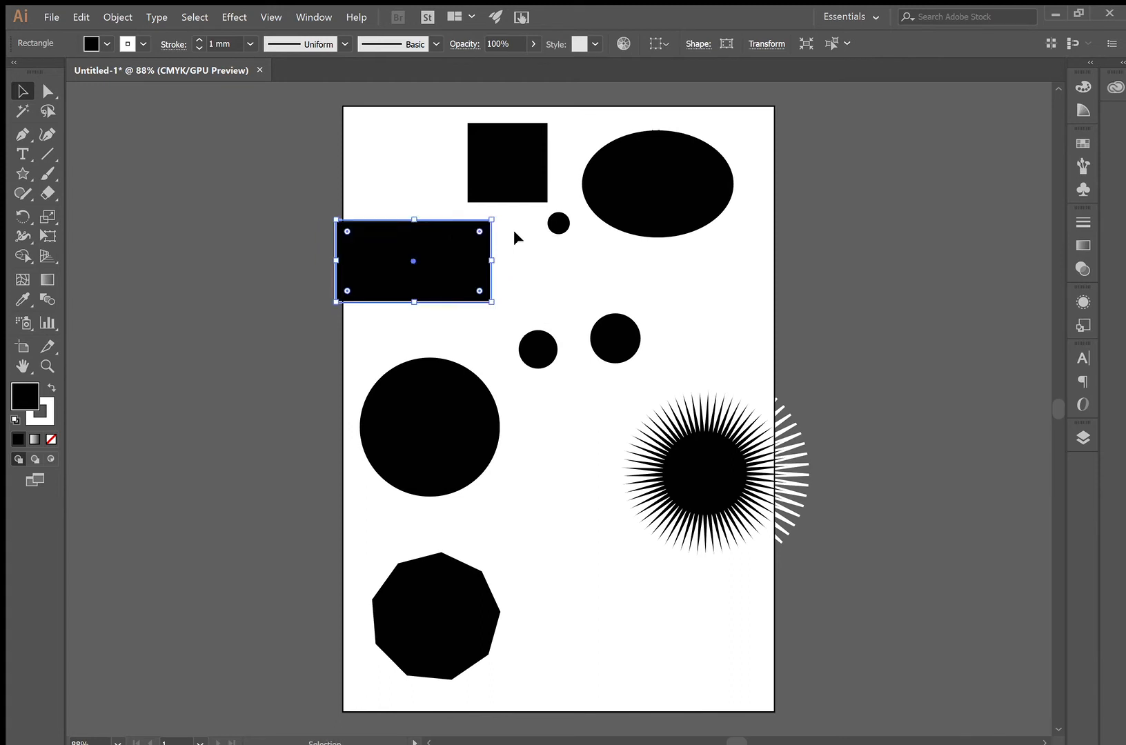
{"action": "left_click", "coordinate": [387, 165]}
{"action": "left_click_drag", "start_coordinate": [442, 261], "coordinate": [473, 265]}
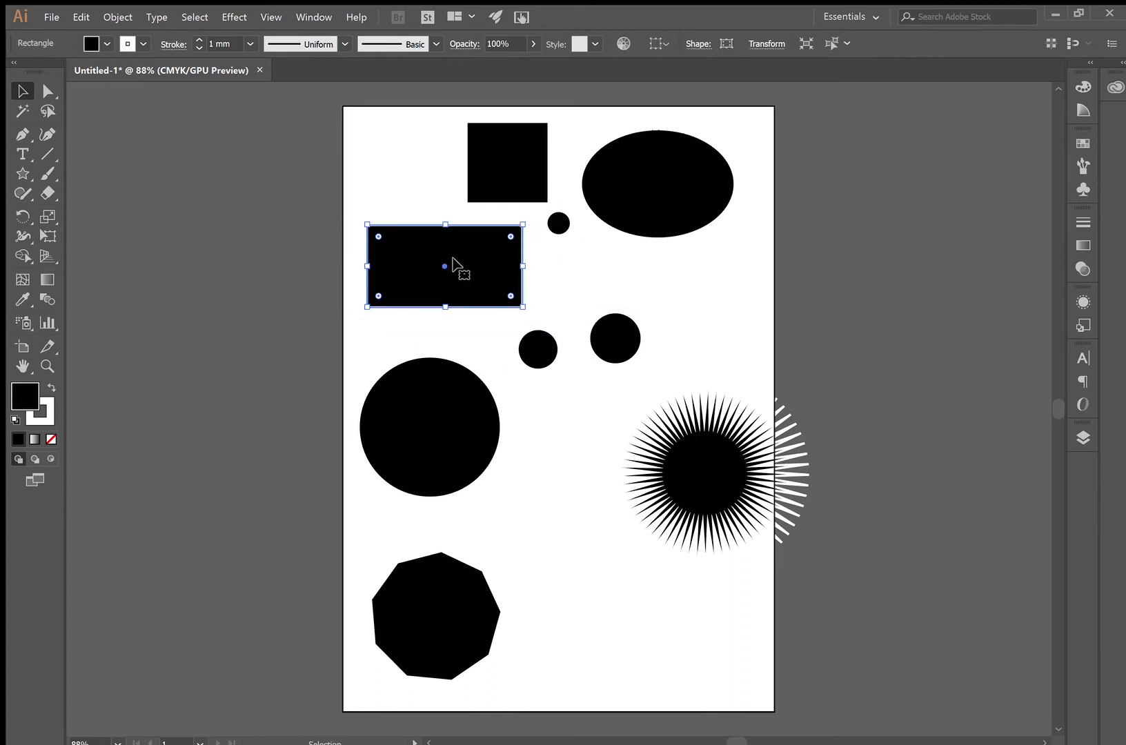
{"action": "left_click", "coordinate": [377, 191]}
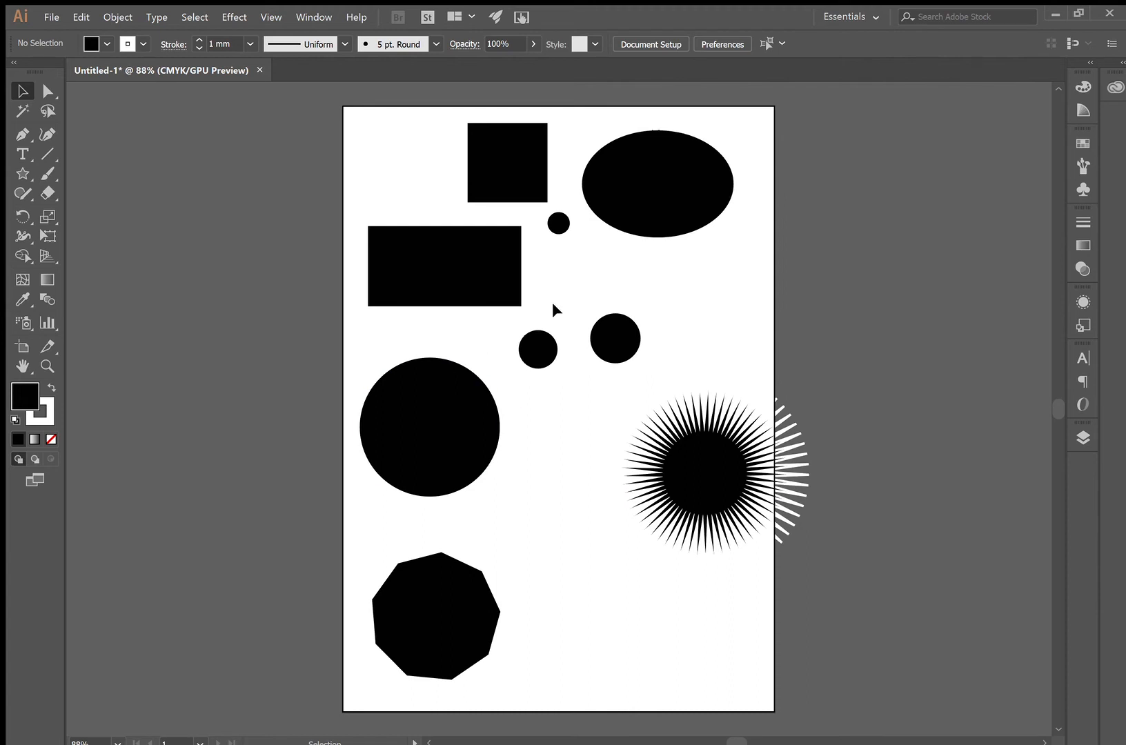
- Fill the square with a muted green colour
{"action": "left_click", "coordinate": [510, 156]}
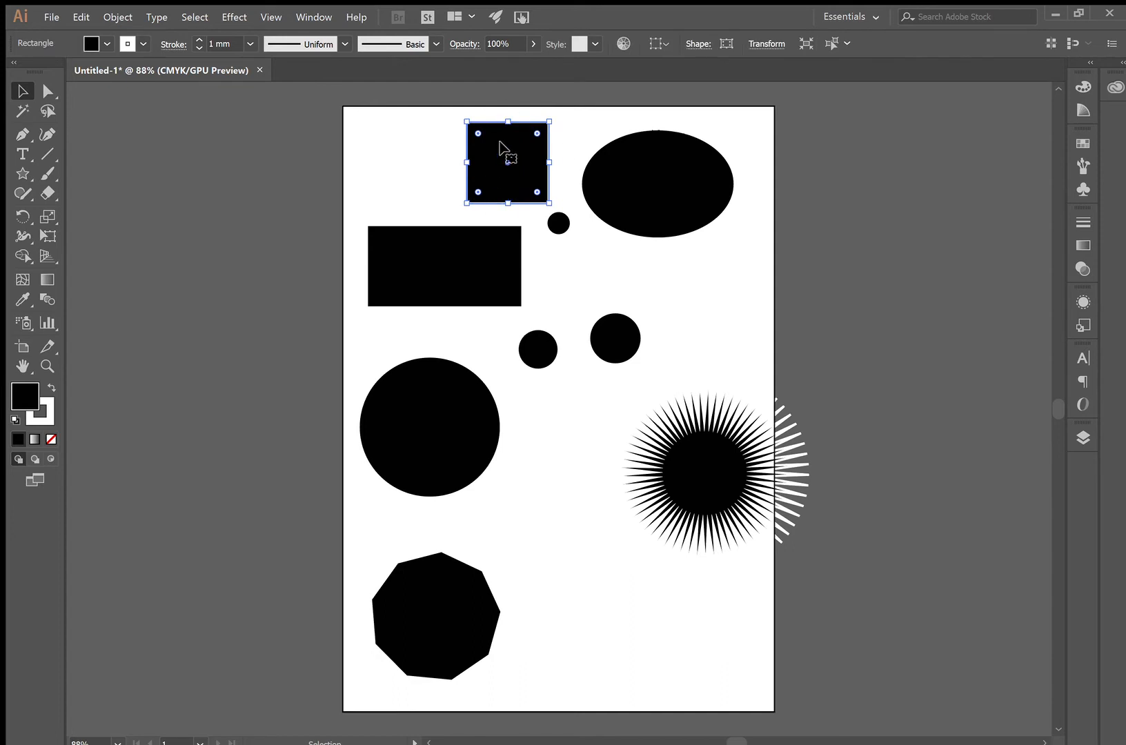
{"action": "left_click", "coordinate": [46, 407]}
{"action": "left_click", "coordinate": [22, 399]}
{"action": "left_click", "coordinate": [21, 384]}
{"action": "left_click", "coordinate": [732, 309]}
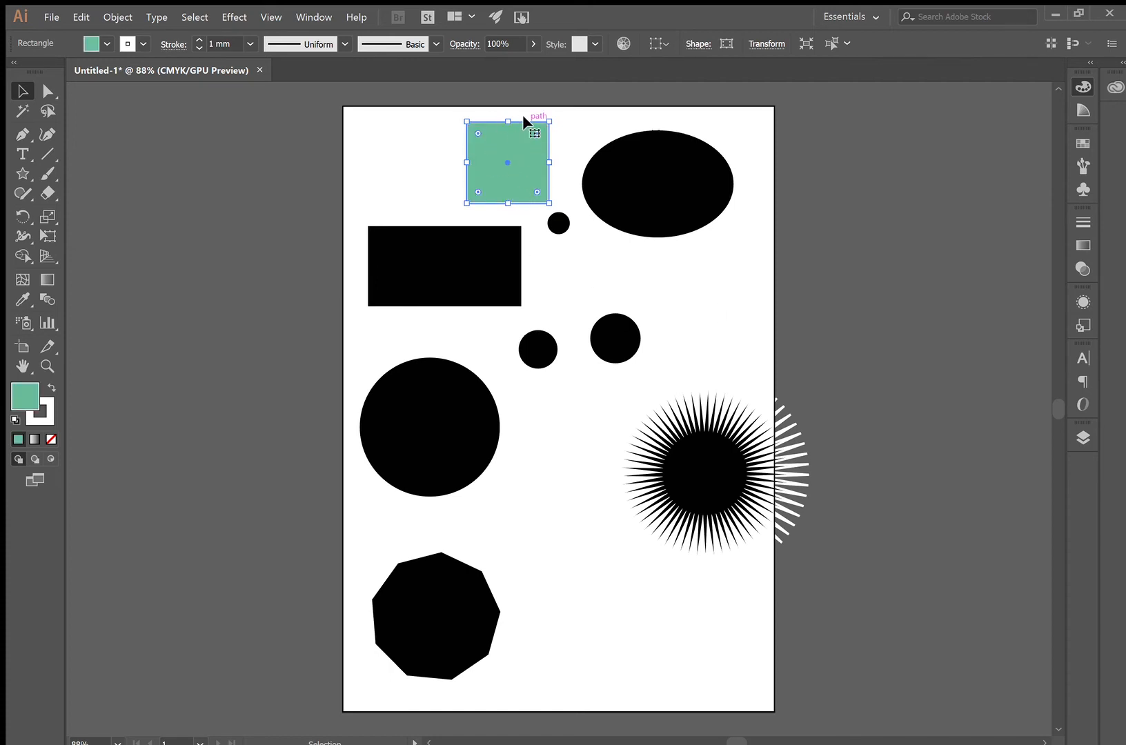
- Give the green square a magenta stroke while keeping its green fill
{"action": "left_click", "coordinate": [46, 404]}
{"action": "key", "text": "ctrl+z"}
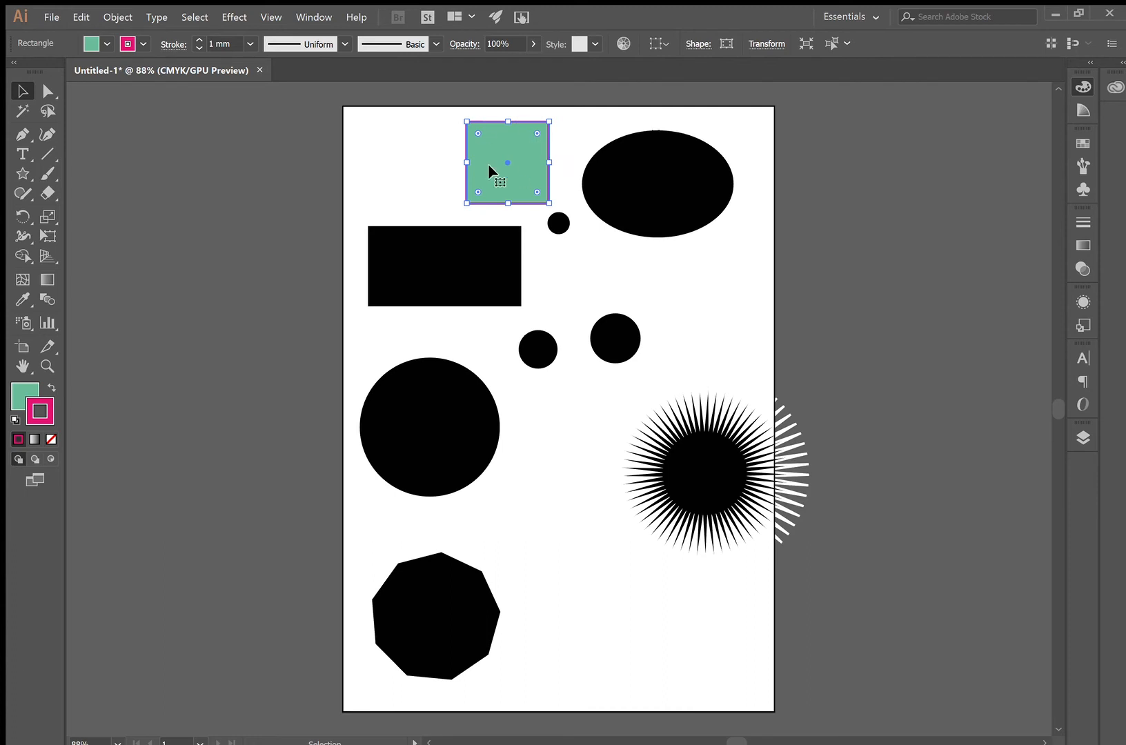
{"action": "left_click", "coordinate": [378, 159]}
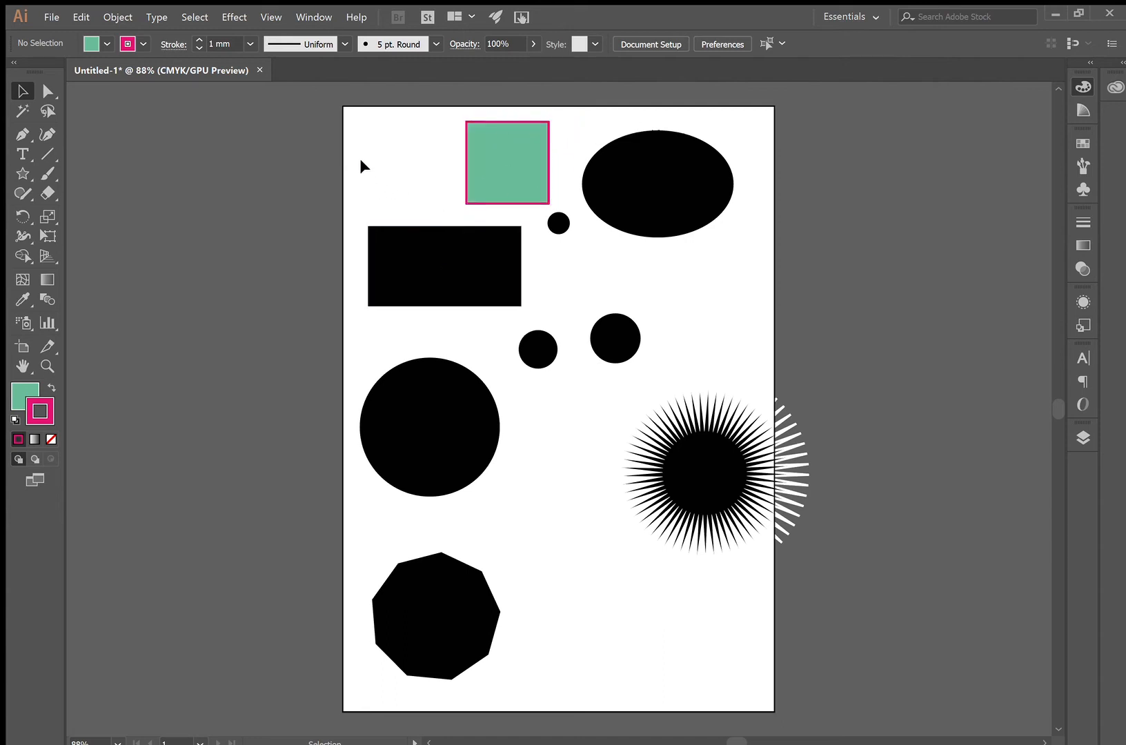
- Set the green square's stroke weight to 5 mm
{"action": "left_click", "coordinate": [496, 166]}
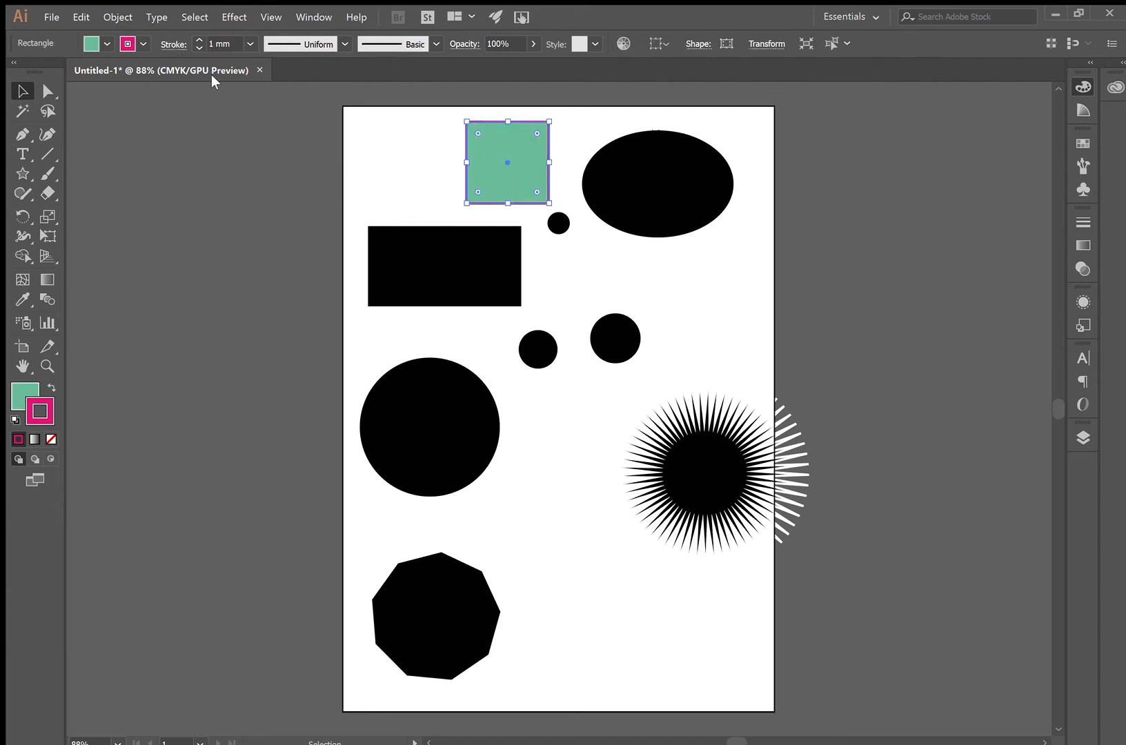
{"action": "left_click", "coordinate": [197, 39]}
{"action": "left_click", "coordinate": [197, 39]}
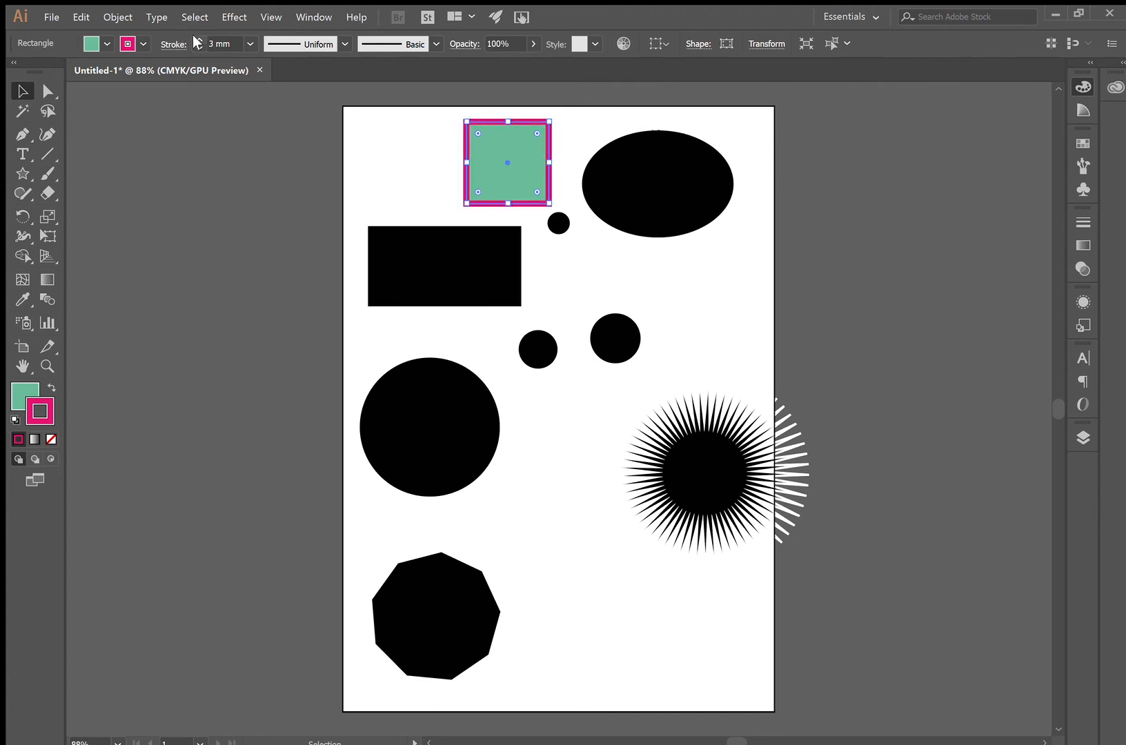
{"action": "left_click", "coordinate": [198, 48]}
{"action": "left_click", "coordinate": [198, 48]}
{"action": "left_click", "coordinate": [198, 39]}
{"action": "left_click", "coordinate": [198, 39]}
{"action": "left_click", "coordinate": [197, 39]}
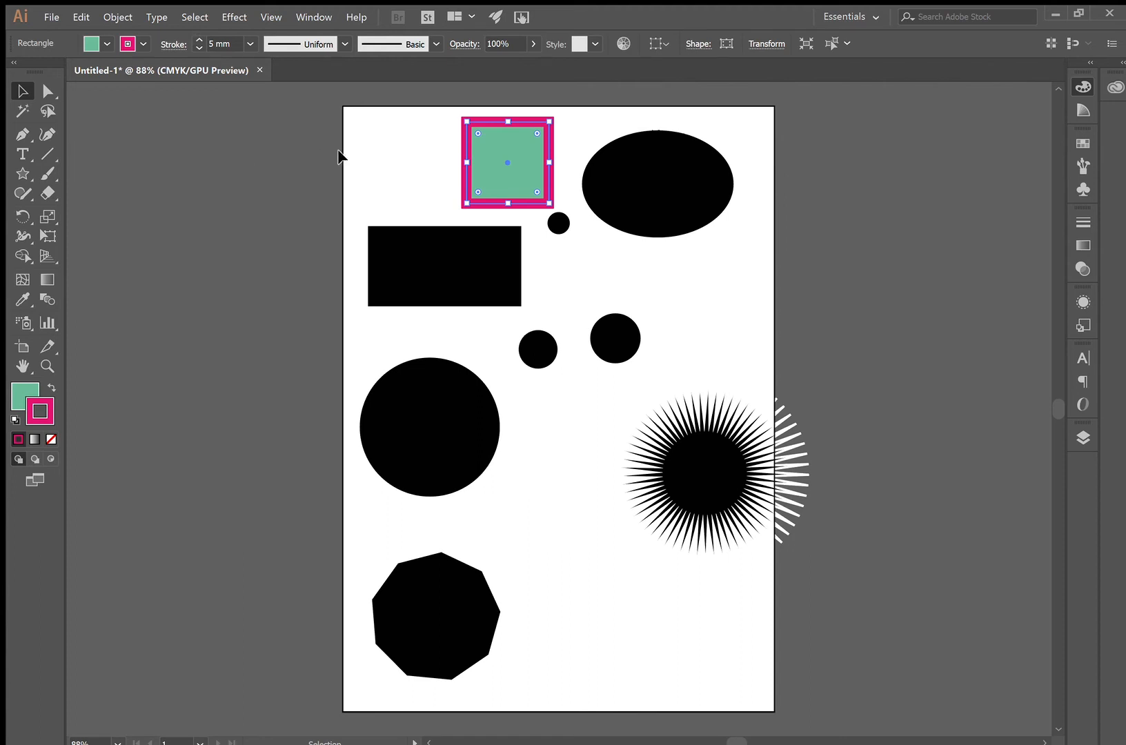
{"action": "left_click", "coordinate": [378, 150]}
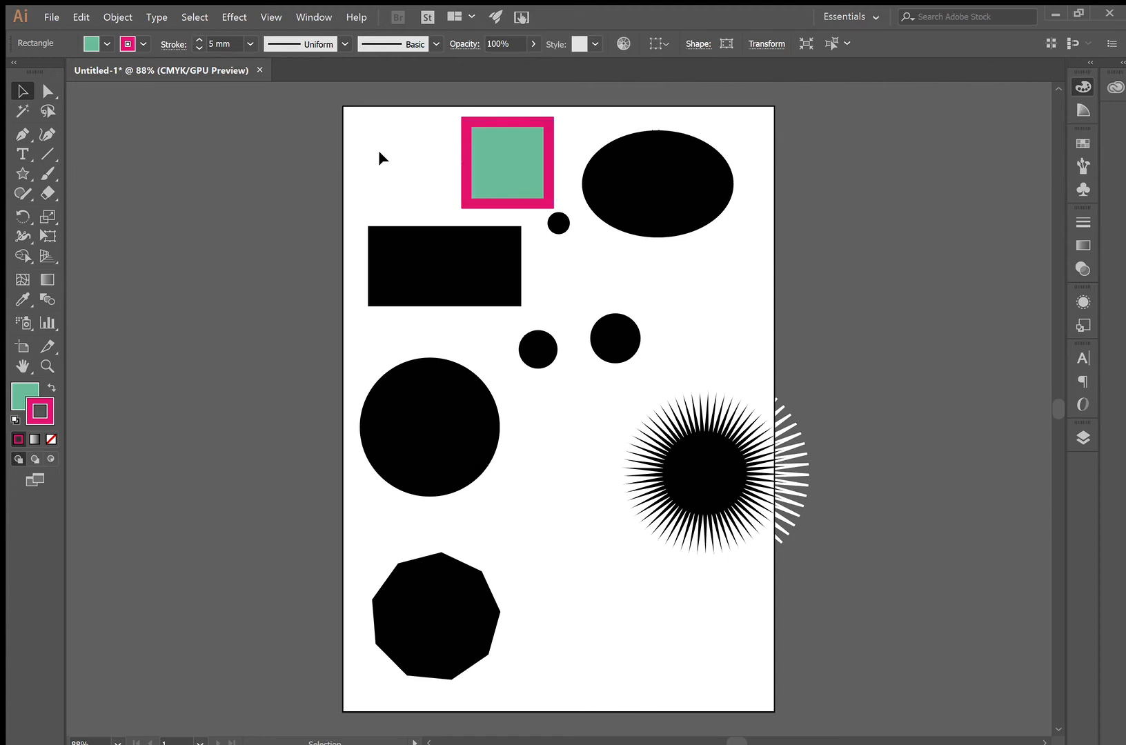
- Fill the horizontal rectangle with purple
{"action": "left_click", "coordinate": [402, 266]}
{"action": "left_click", "coordinate": [22, 391]}
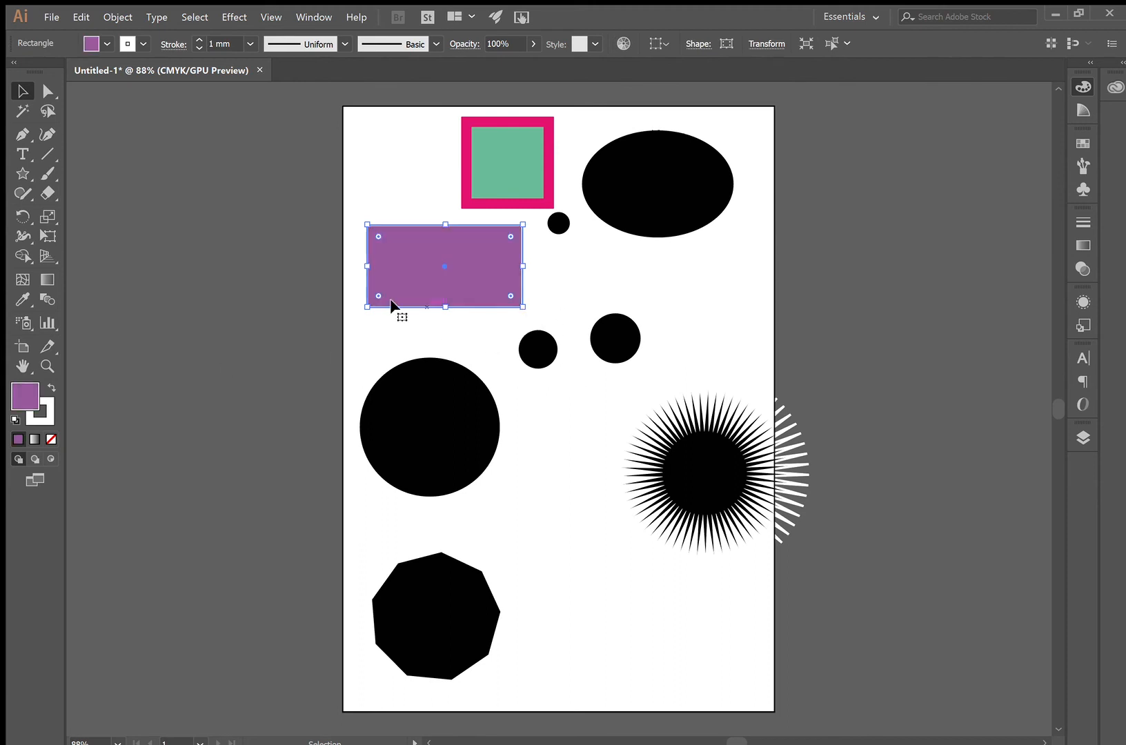
{"action": "left_click", "coordinate": [345, 295]}
- Remove the purple rectangle's stroke, and swap its fill and stroke so only a purple outline remains
{"action": "left_click", "coordinate": [479, 265]}
{"action": "left_click", "coordinate": [44, 403]}
{"action": "left_click", "coordinate": [48, 442]}
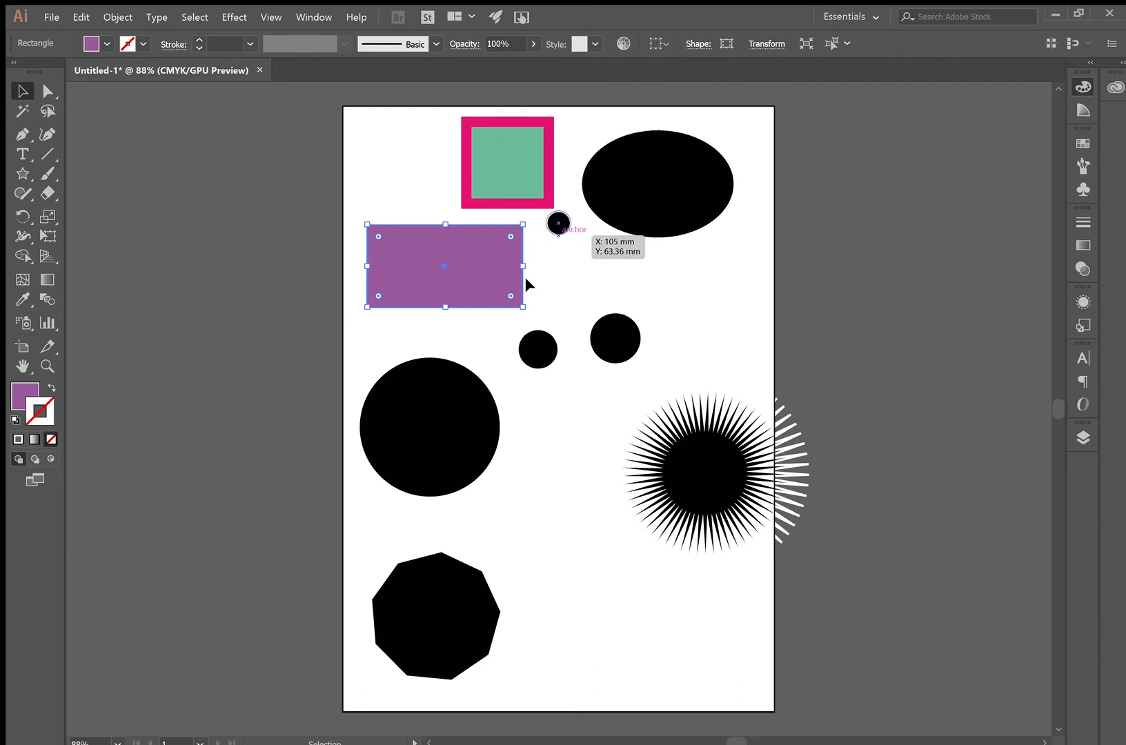
{"action": "left_click", "coordinate": [51, 389]}
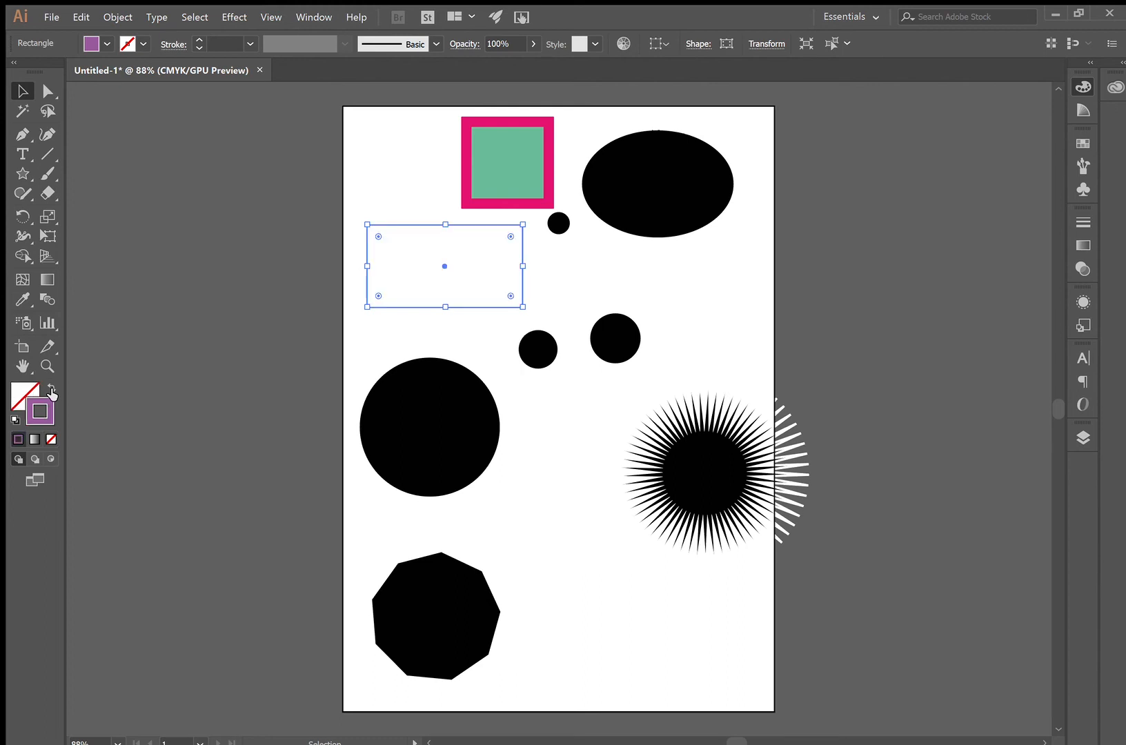
{"action": "left_click", "coordinate": [386, 335]}
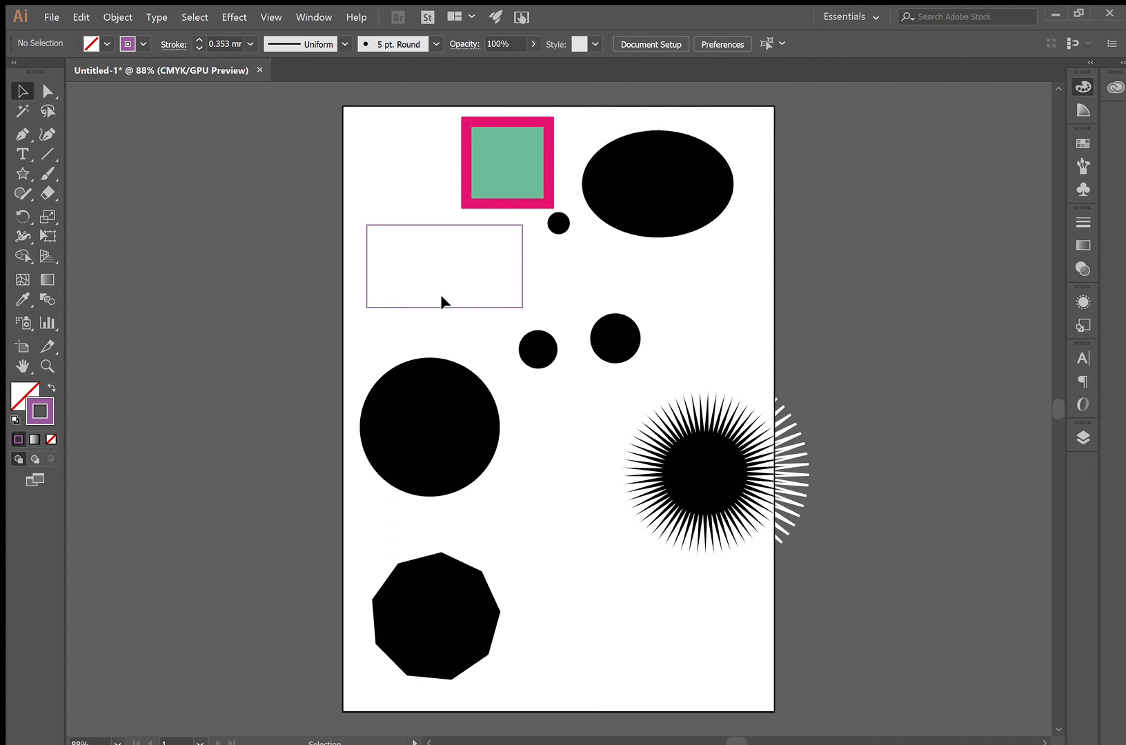
- Move the outlined rectangle by its edge onto the large circle and back to the space above it
{"action": "left_click_drag", "start_coordinate": [427, 221], "coordinate": [411, 382]}
{"action": "left_click", "coordinate": [301, 382]}
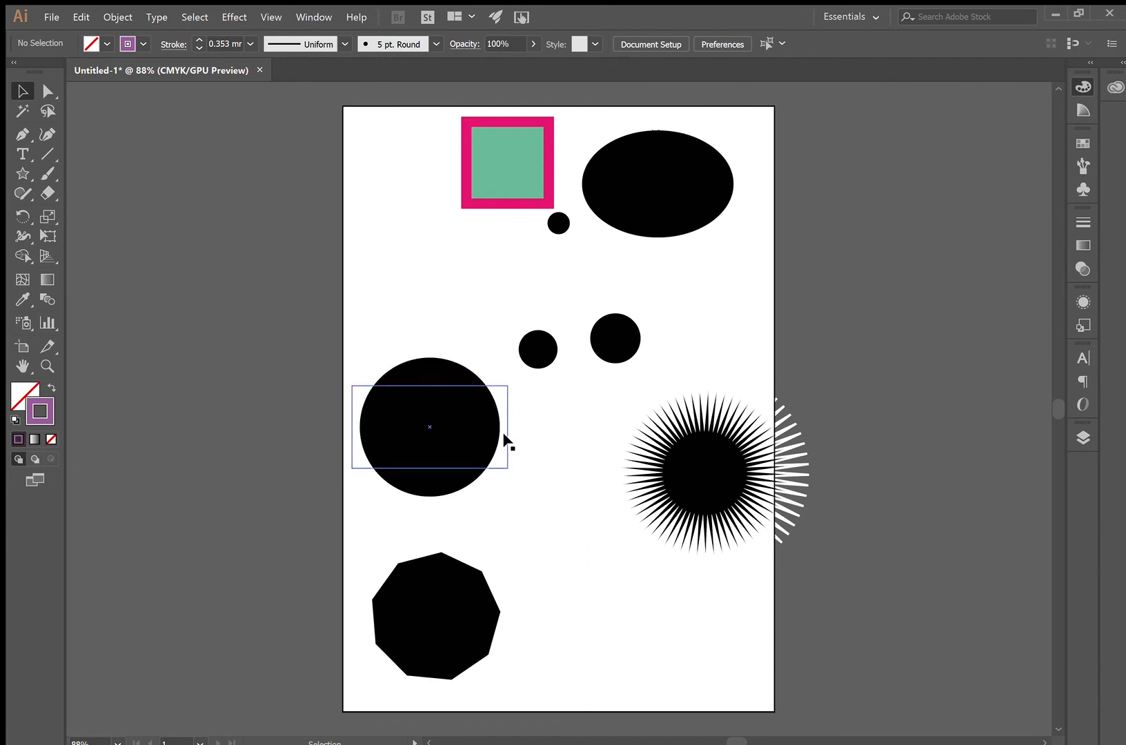
{"action": "left_click", "coordinate": [502, 390]}
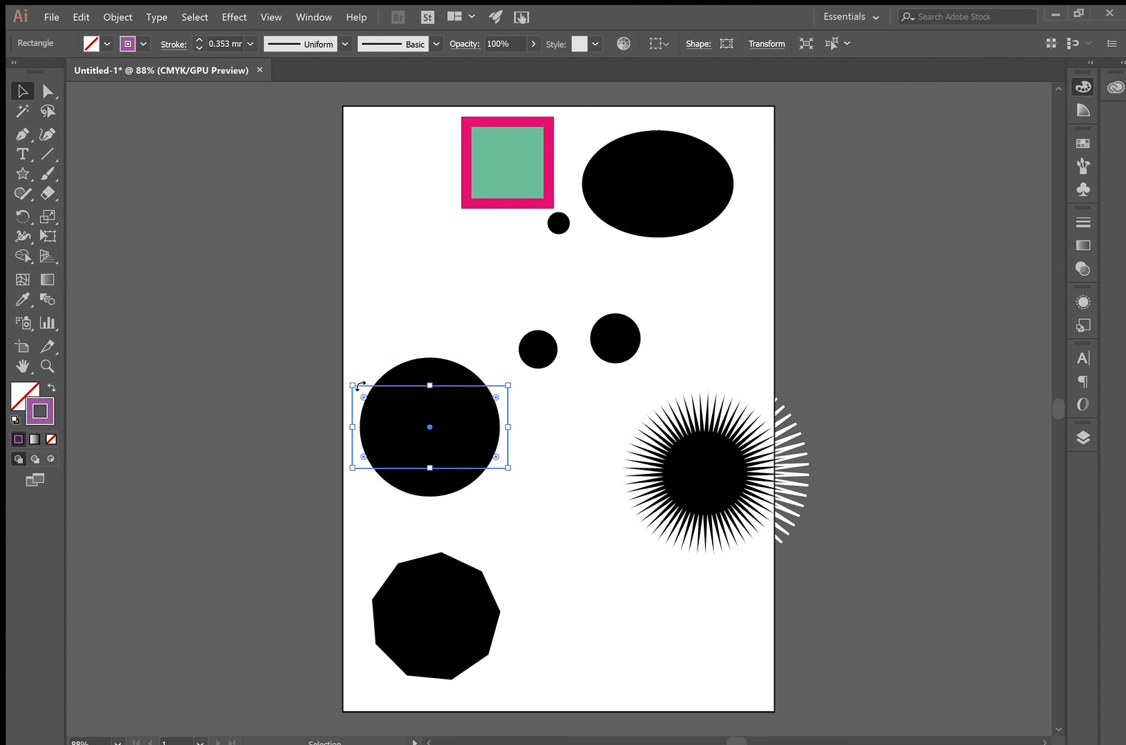
{"action": "left_click_drag", "start_coordinate": [365, 389], "coordinate": [371, 238]}
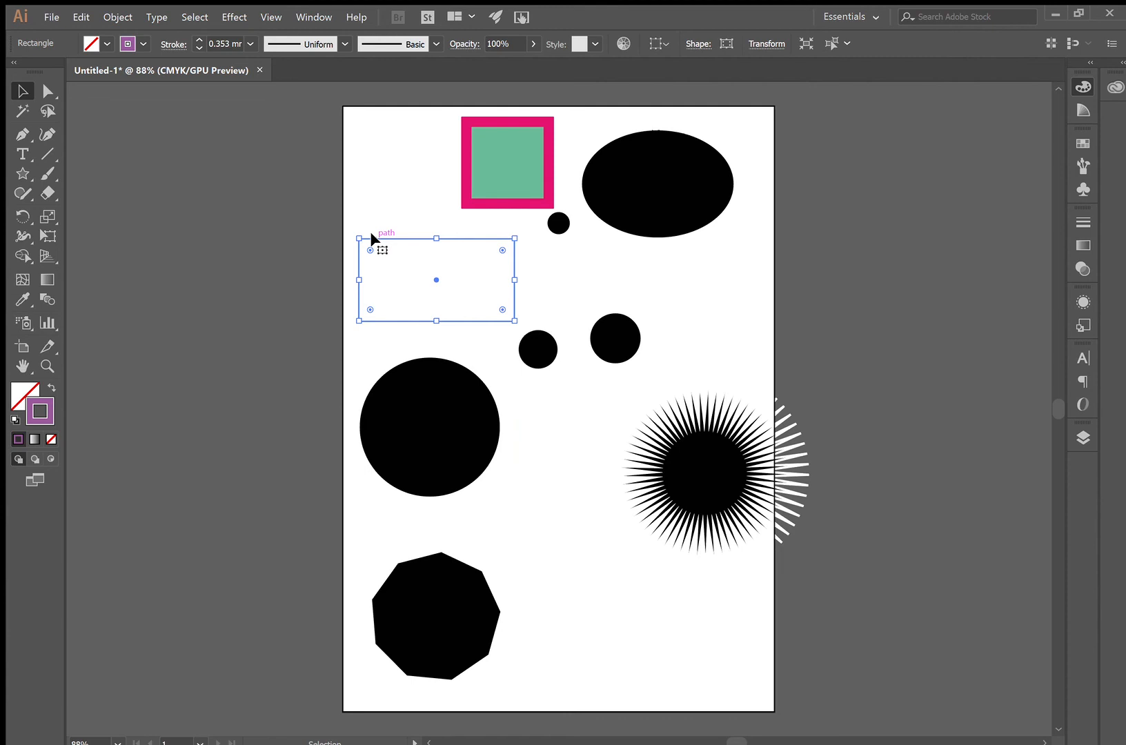
{"action": "left_click", "coordinate": [268, 298]}
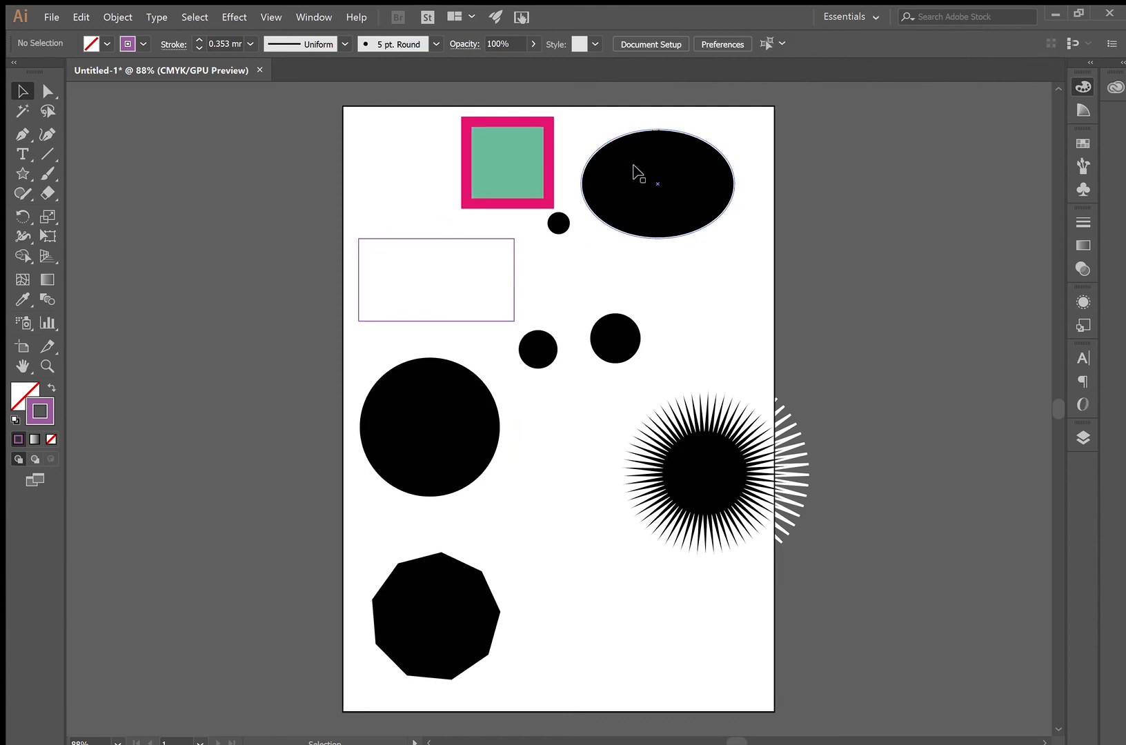
- Set the large circle's opacity to 49%
{"action": "left_click", "coordinate": [428, 405]}
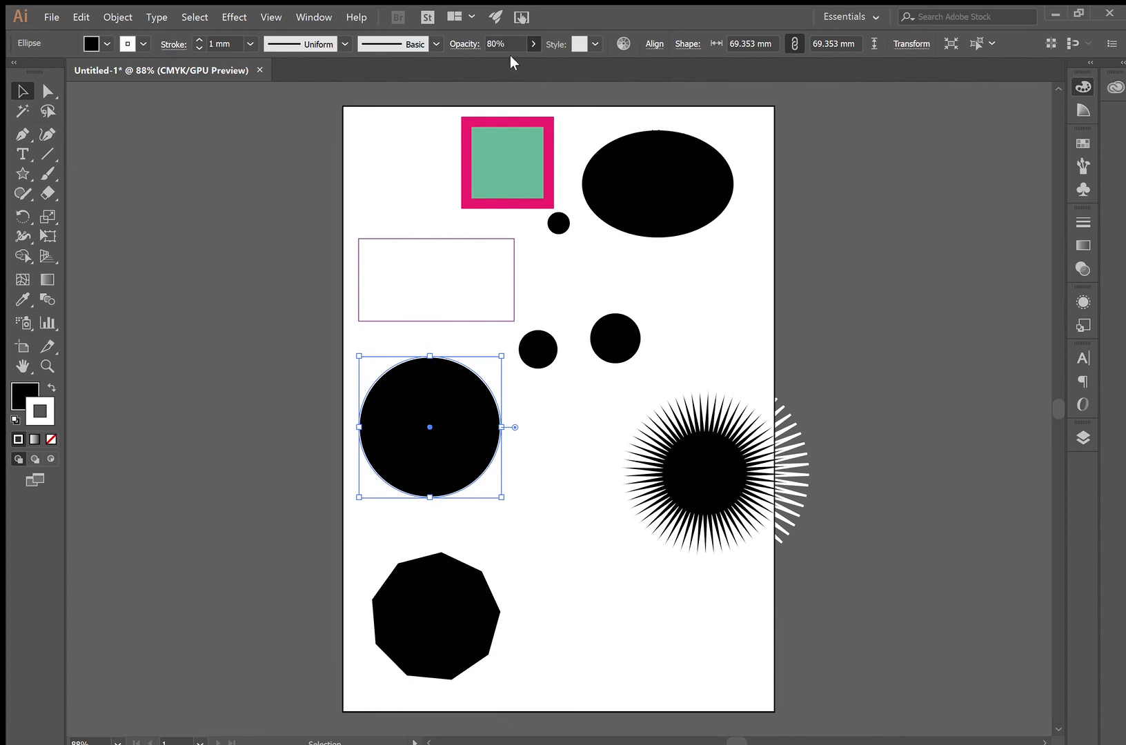
{"action": "key", "text": "Return"}
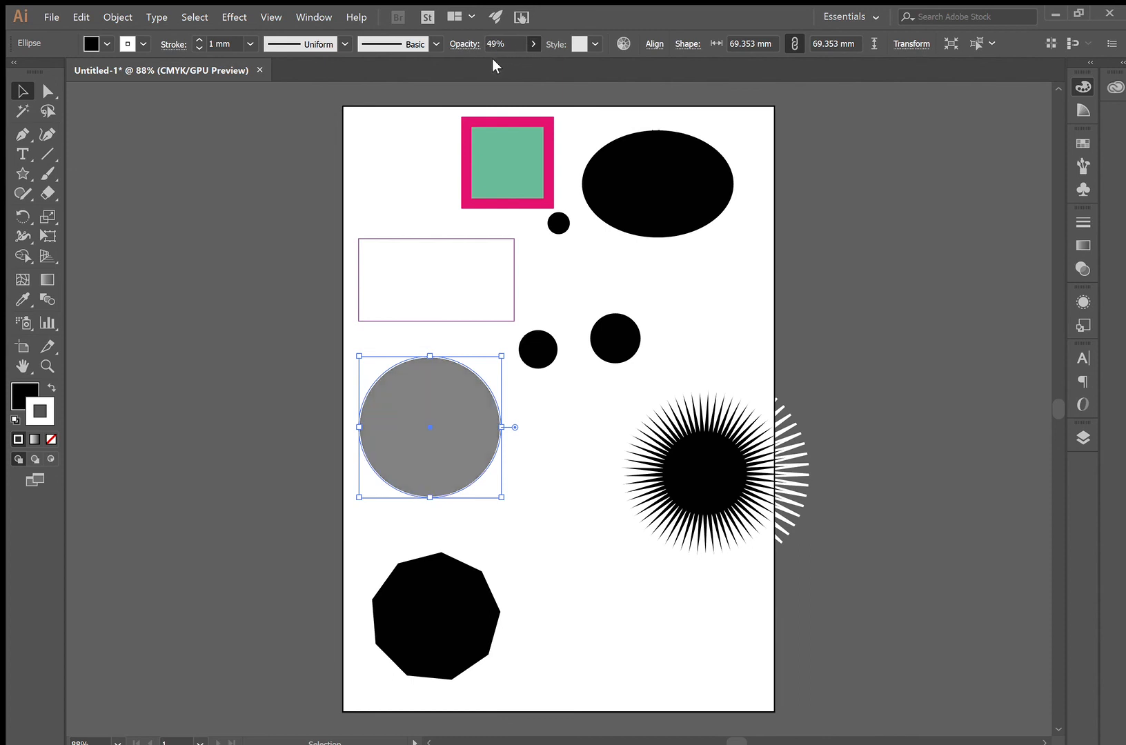
{"action": "left_click", "coordinate": [296, 355]}
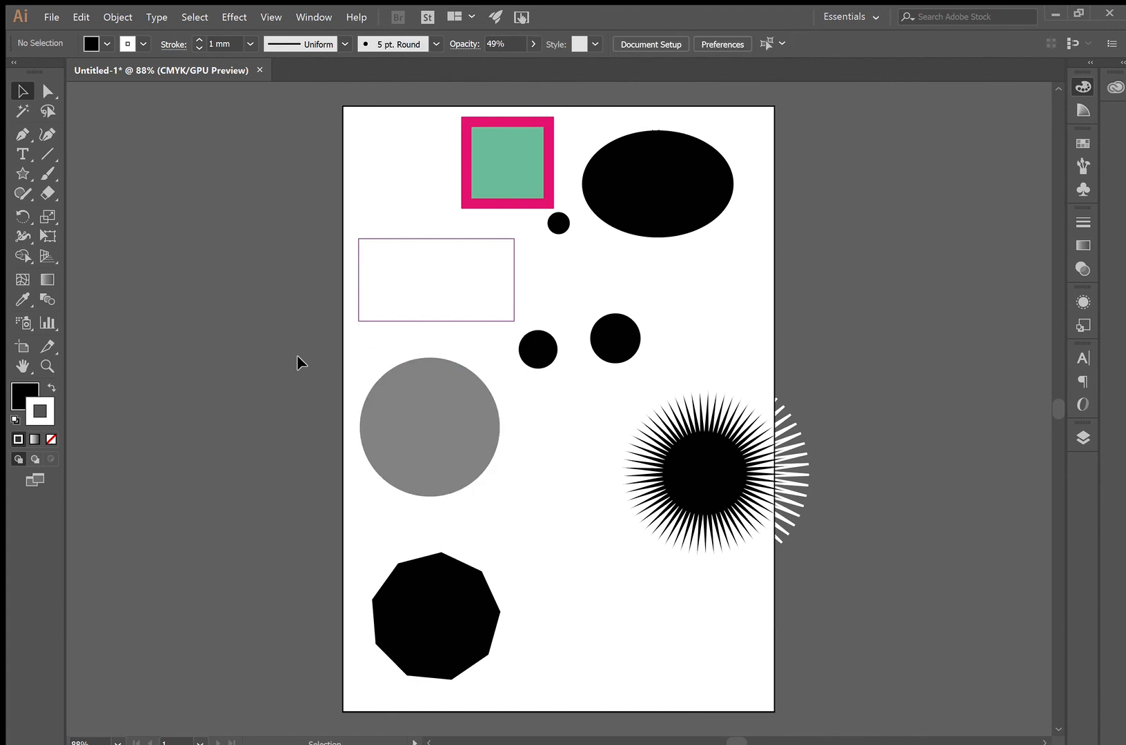
- Set the nine-sided polygon's opacity to 51% and move the large grey circle down to overlap it
{"action": "left_click", "coordinate": [450, 618]}
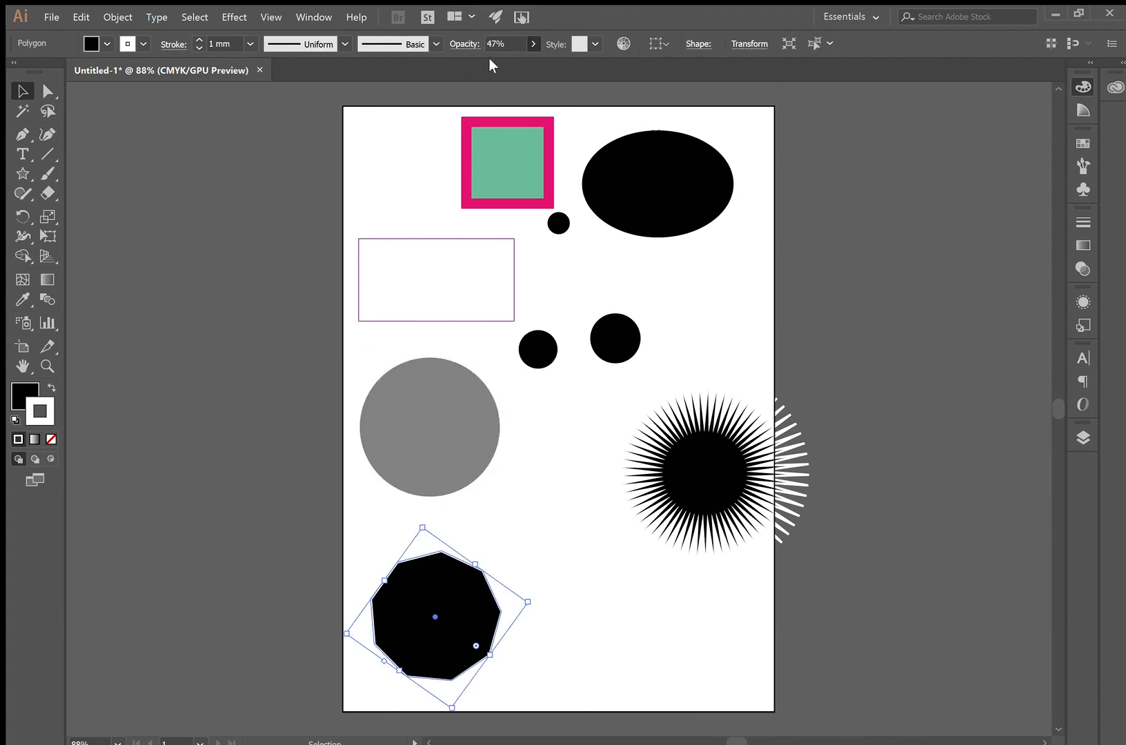
{"action": "key", "text": "Return"}
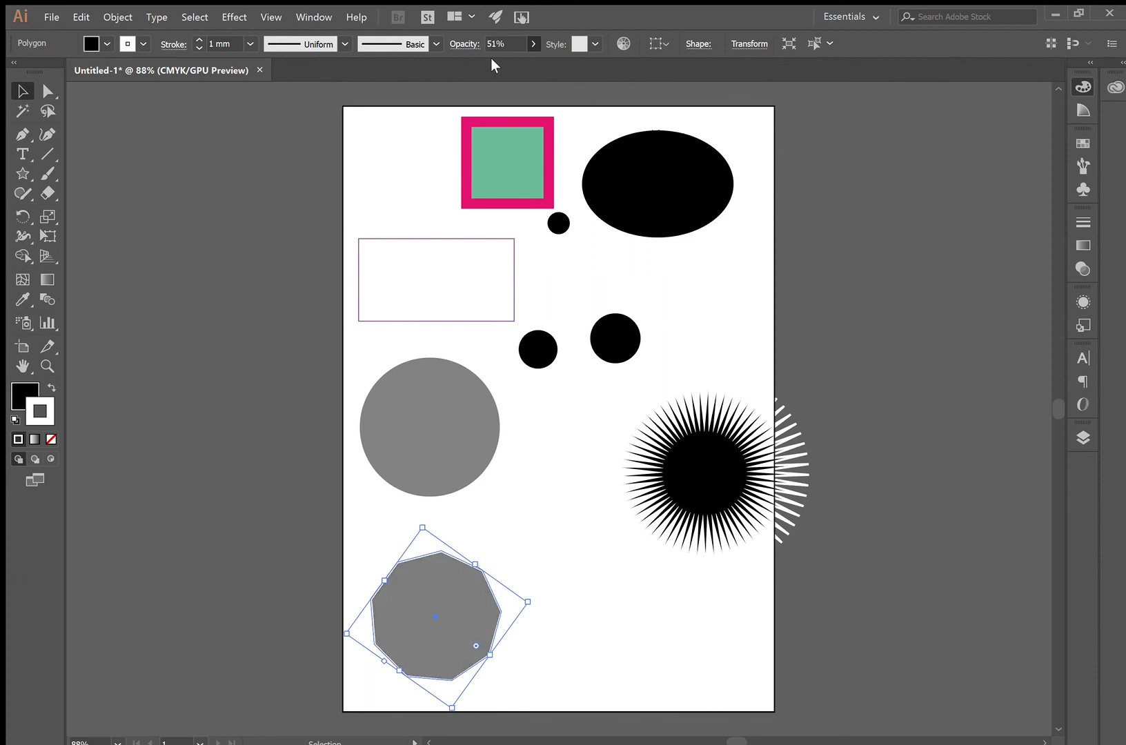
{"action": "left_click", "coordinate": [285, 261]}
{"action": "left_click_drag", "start_coordinate": [445, 396], "coordinate": [450, 521]}
{"action": "left_click", "coordinate": [598, 625]}
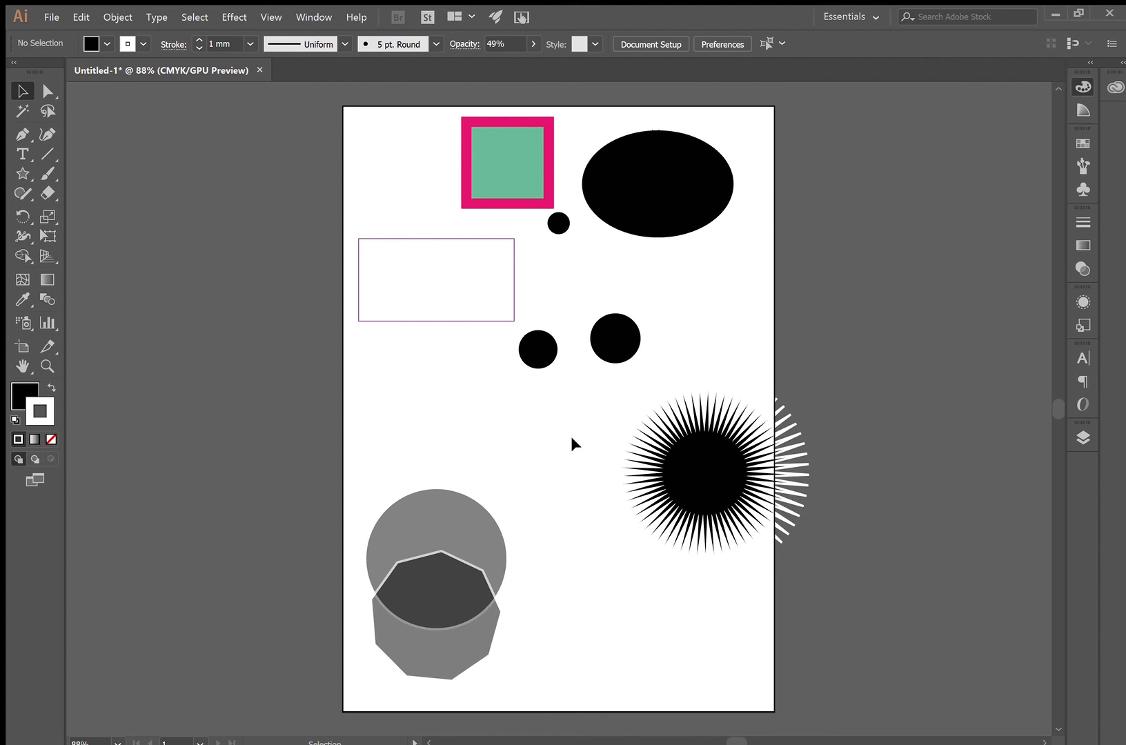
- Remove the stroke from the large many-pointed star and move the star slightly left, away from the artboard's right edge
{"action": "left_click", "coordinate": [694, 463]}
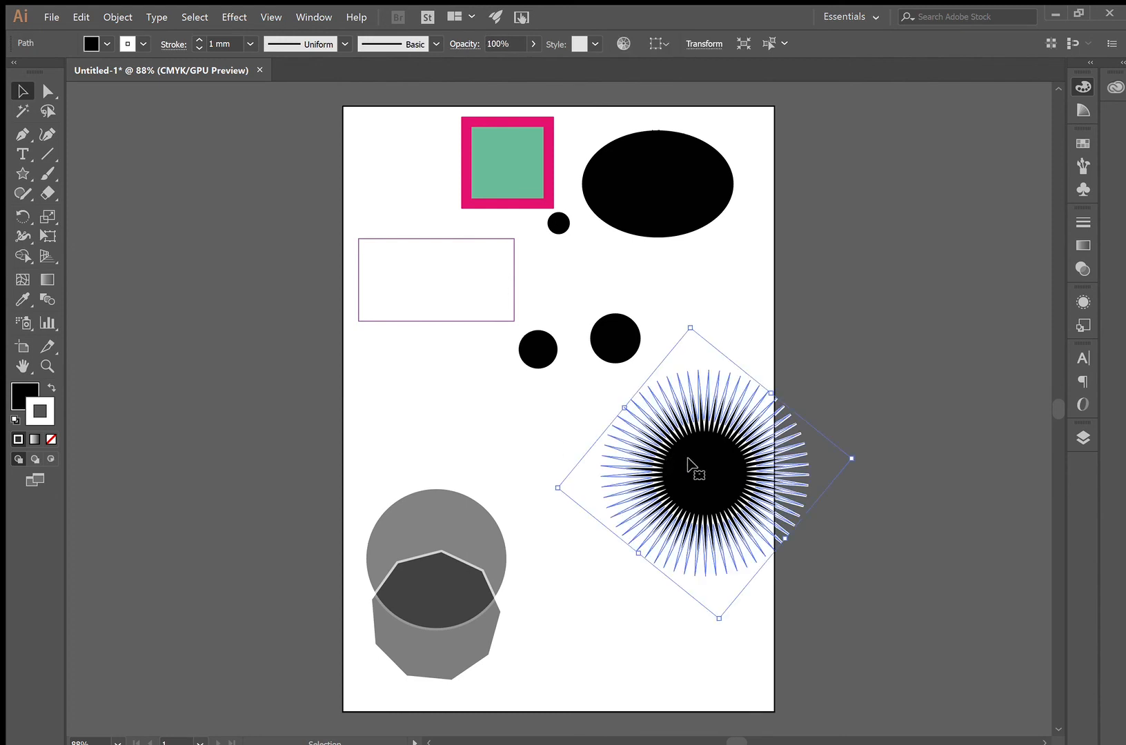
{"action": "left_click", "coordinate": [51, 439]}
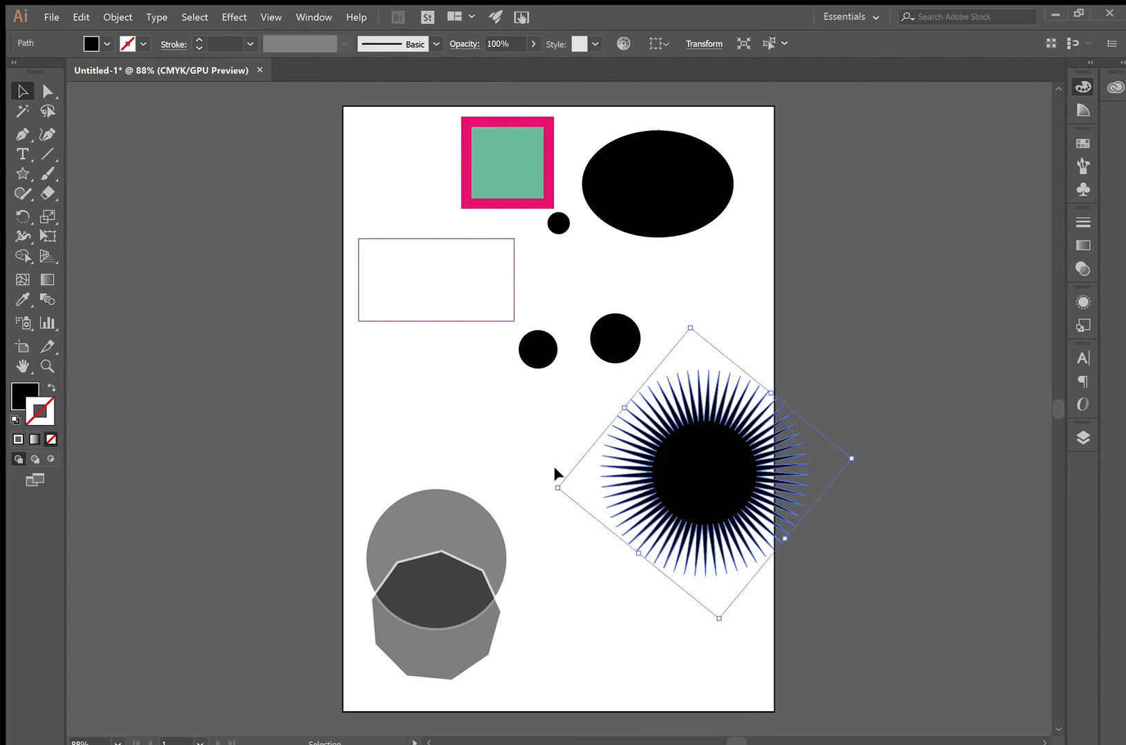
{"action": "left_click", "coordinate": [461, 436]}
{"action": "left_click_drag", "start_coordinate": [699, 477], "coordinate": [673, 487]}
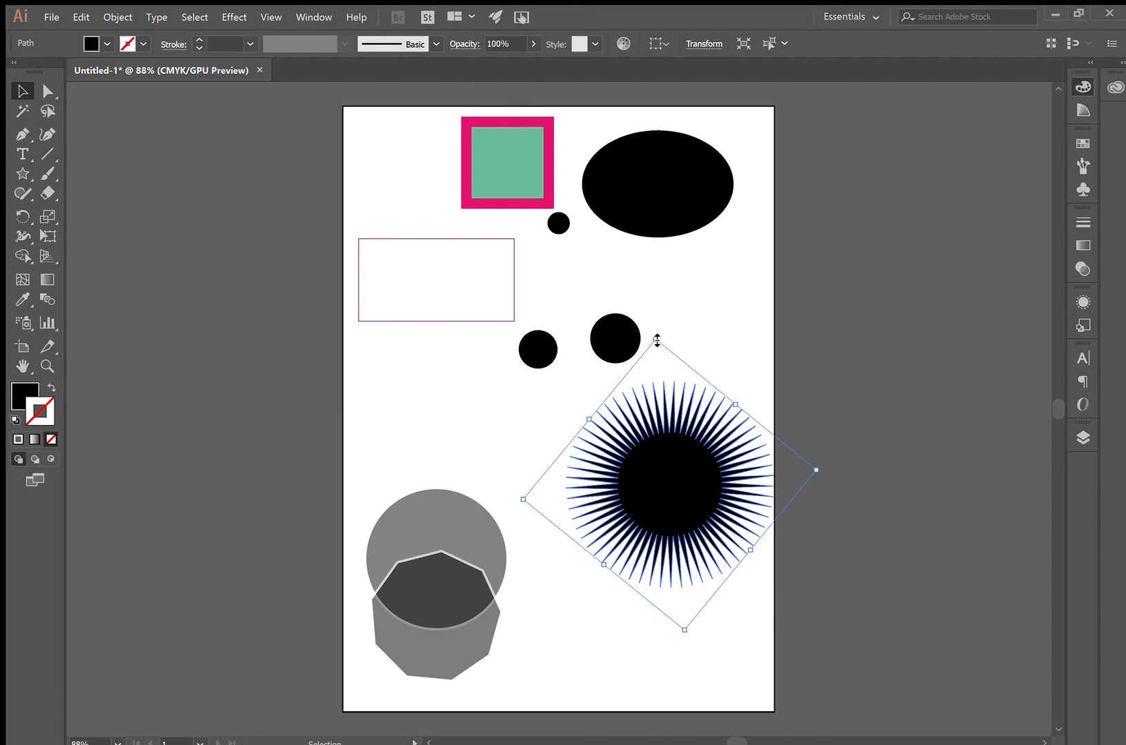
- Scale the many-pointed star down to less than half its size and move it below the two small black circles
{"action": "left_click_drag", "start_coordinate": [657, 340], "coordinate": [686, 487]}
{"action": "left_click", "coordinate": [725, 476]}
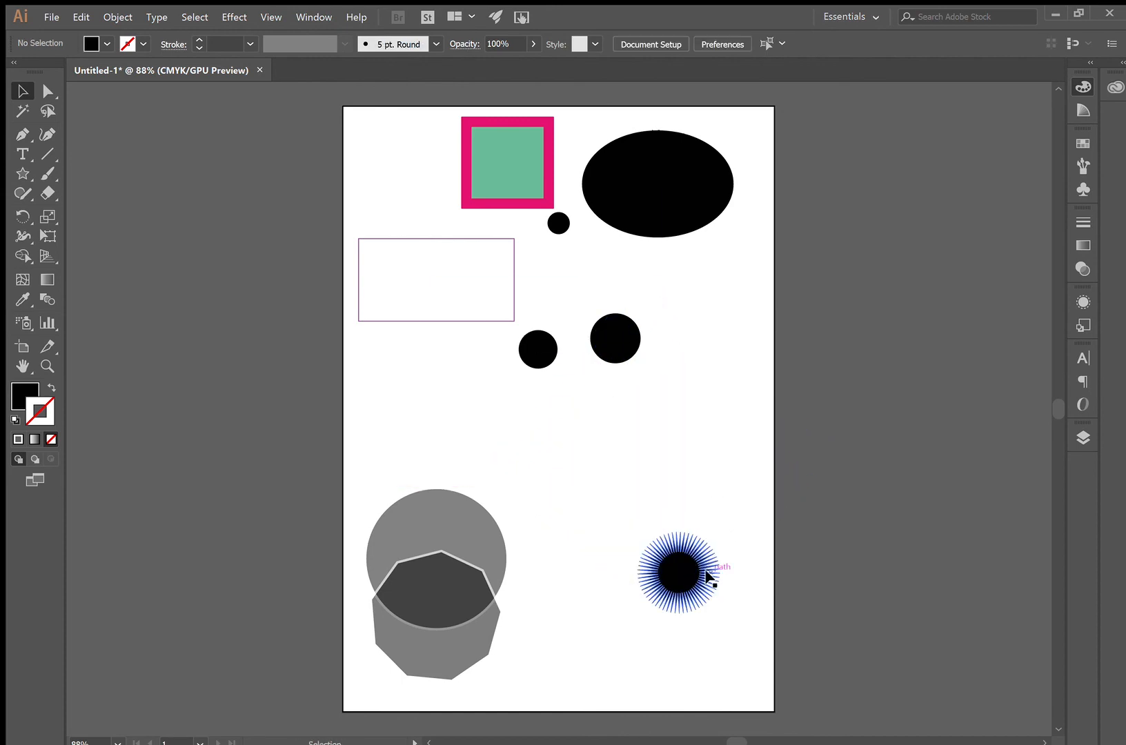
{"action": "left_click_drag", "start_coordinate": [681, 578], "coordinate": [541, 451]}
{"action": "left_click", "coordinate": [669, 391]}
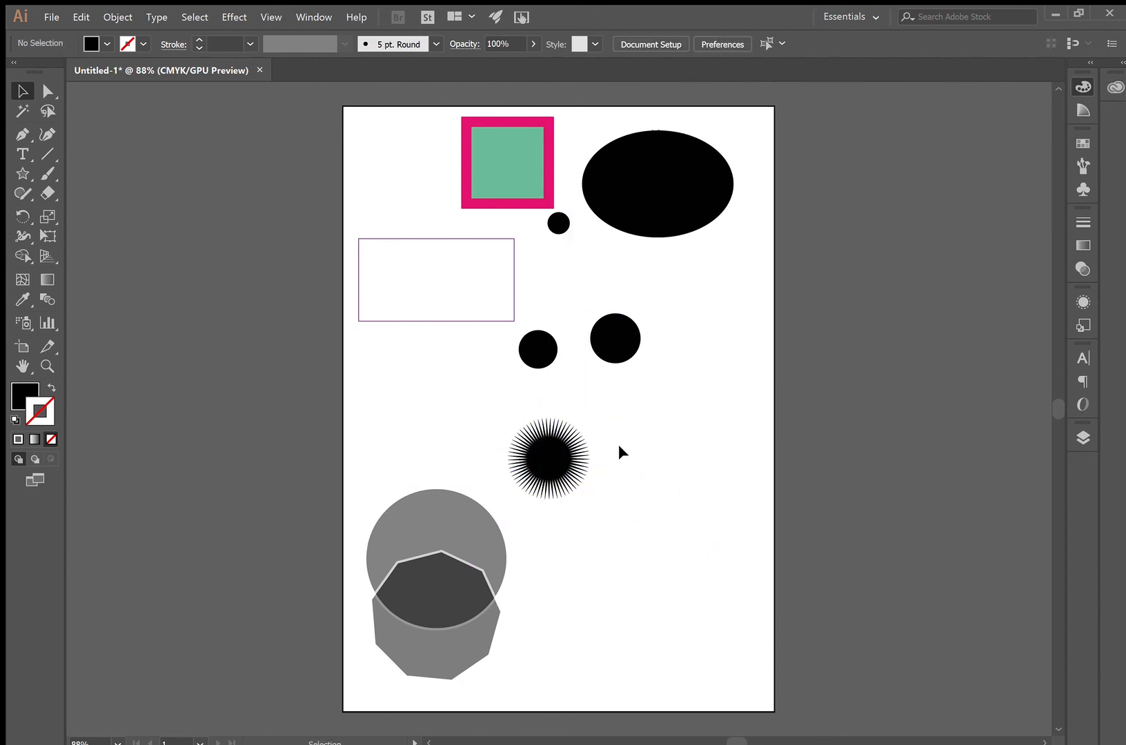
- Make eight copies of the small many-pointed star, spread around the original across the middle and lower right of the artboard
{"action": "left_click", "coordinate": [585, 455]}
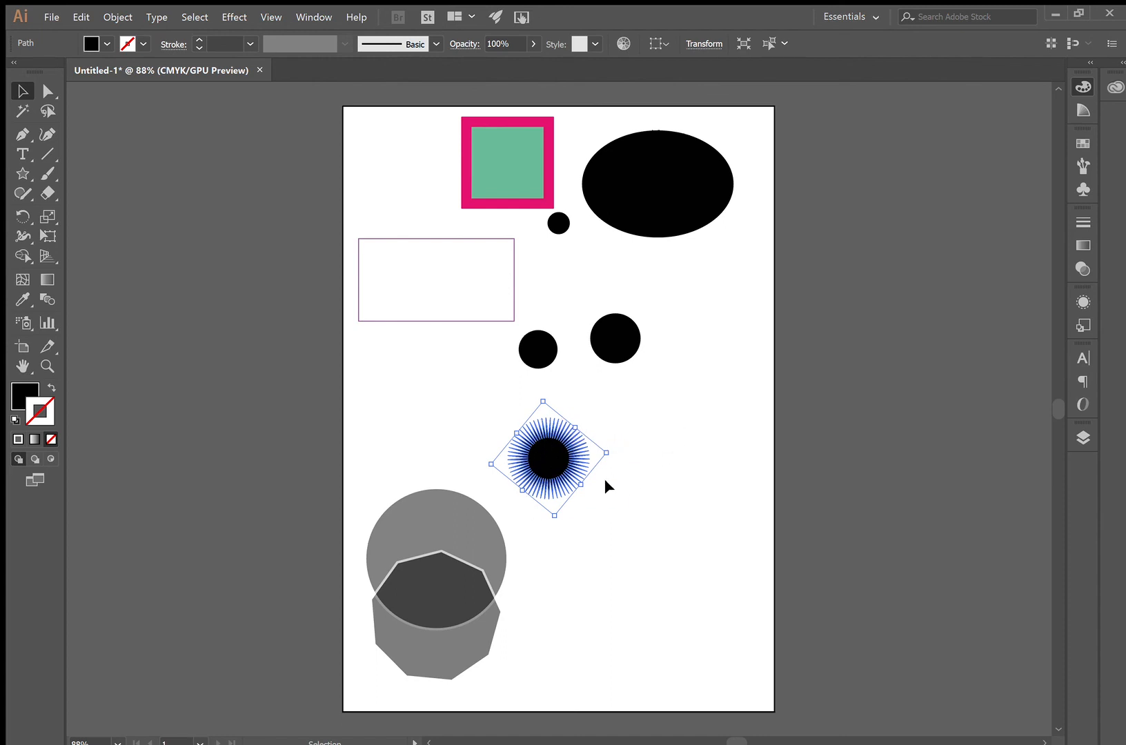
{"action": "key", "text": "a"}
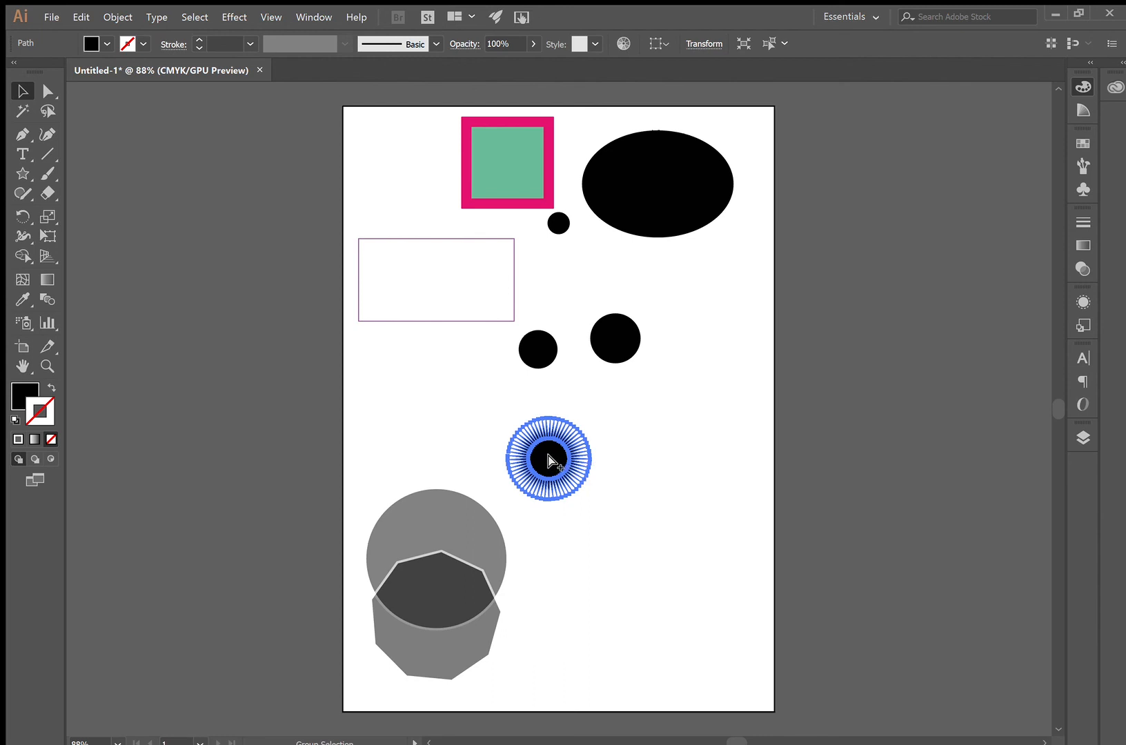
{"action": "left_click_drag", "start_coordinate": [548, 460], "coordinate": [487, 399]}
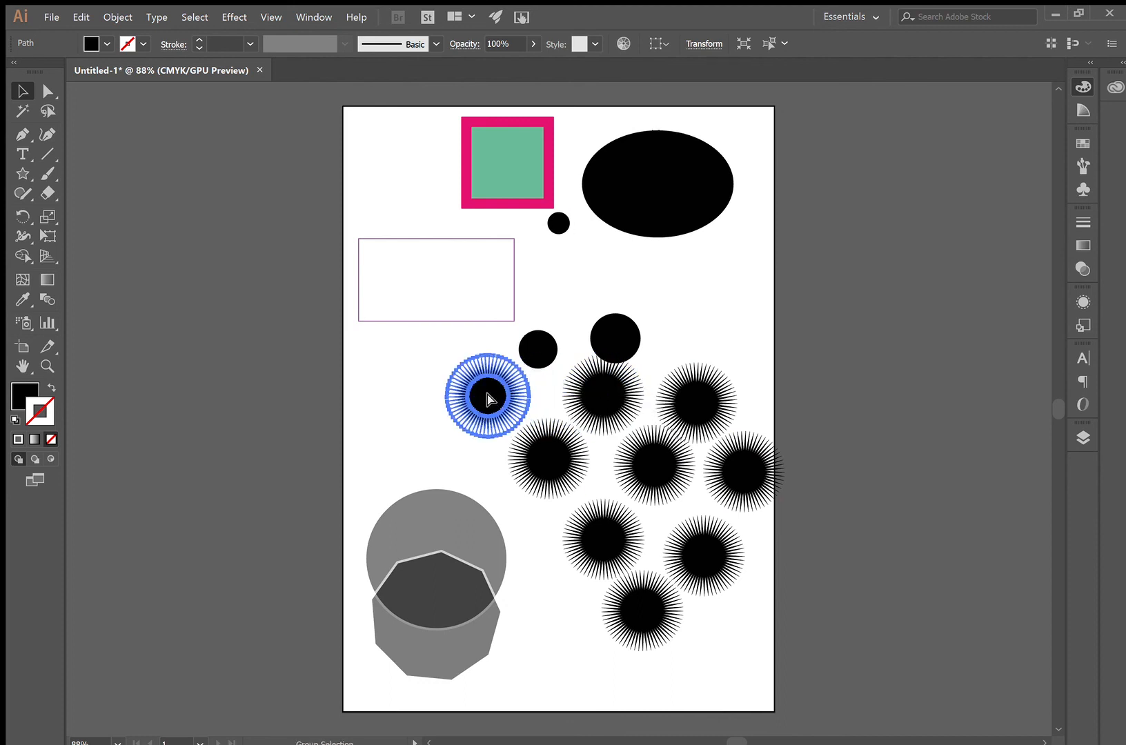